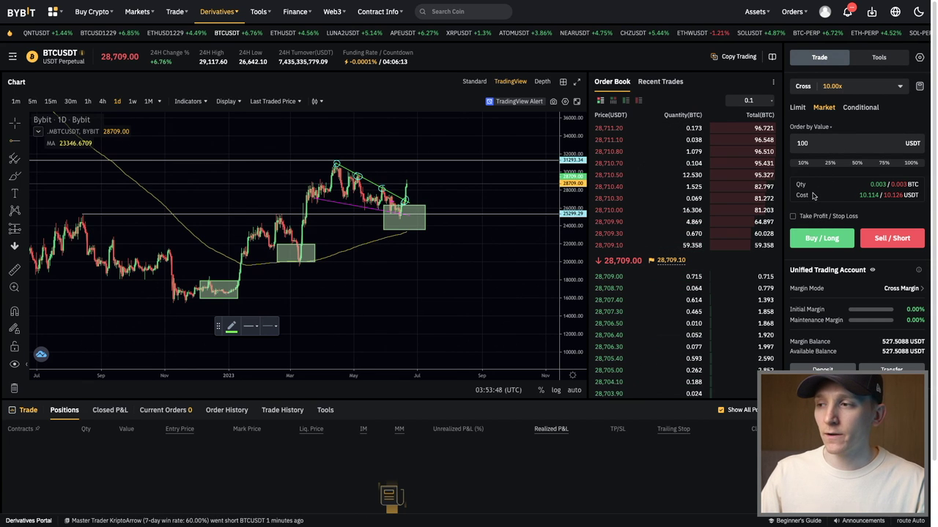
# - Look over the market order's Take Profit / Stop Loss settings and the Conditional order form, and return to the Market order form
pyautogui.click(792, 217)
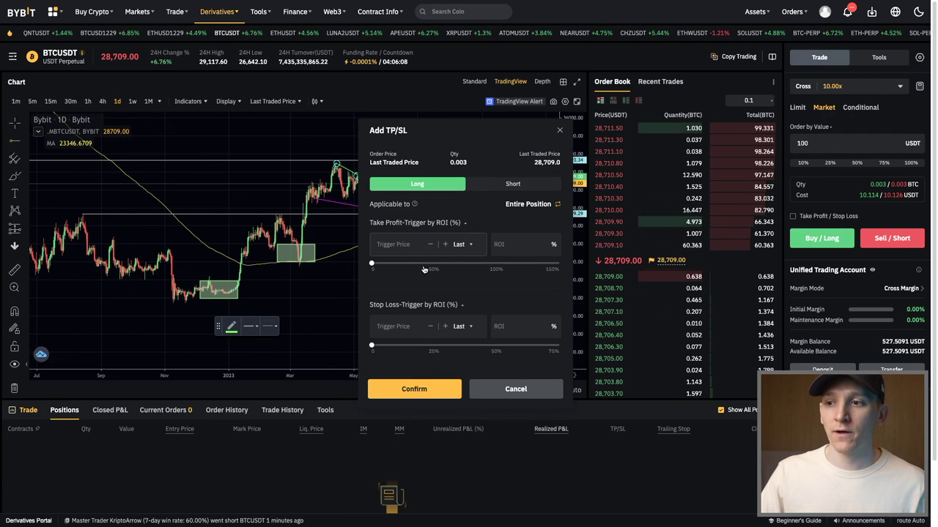
pyautogui.click(502, 389)
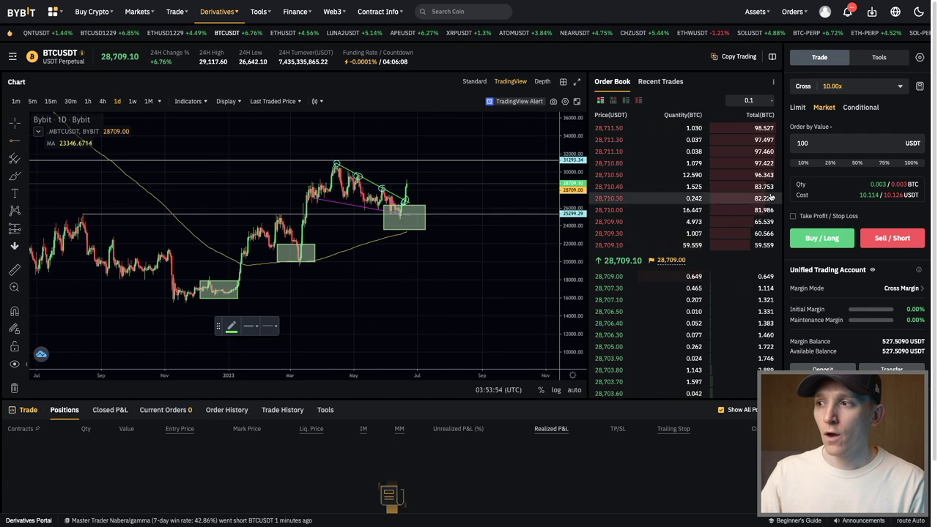
pyautogui.click(870, 108)
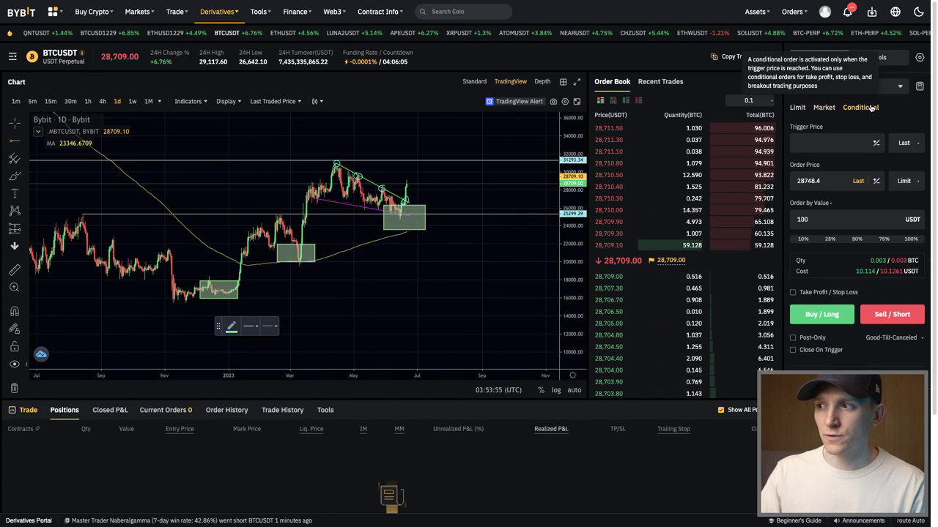
pyautogui.click(823, 108)
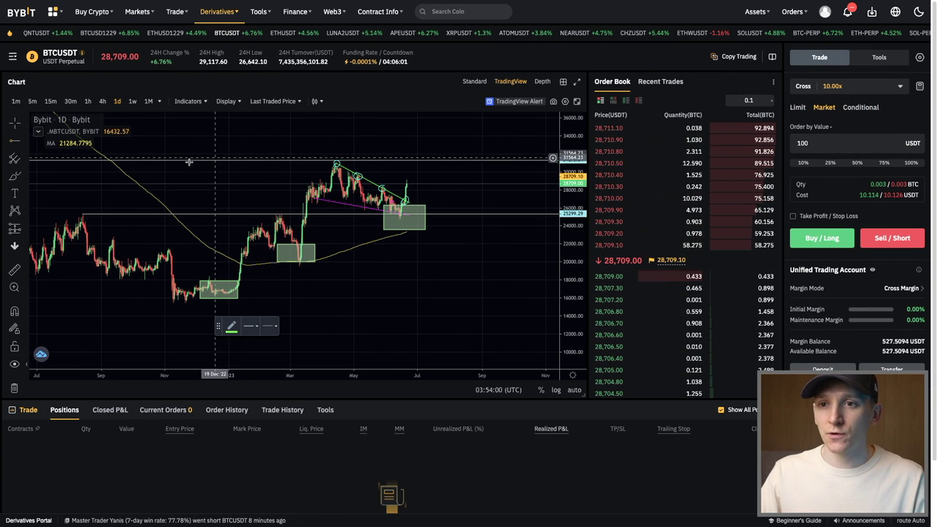
# - Draw a Horizontal Ray on the chart below the current price at about 22,397
pyautogui.click(17, 145)
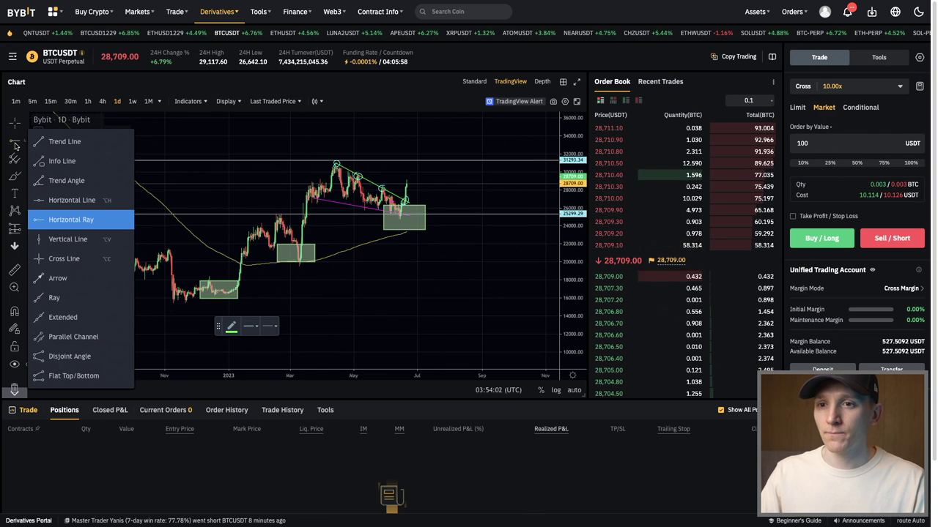
pyautogui.click(16, 146)
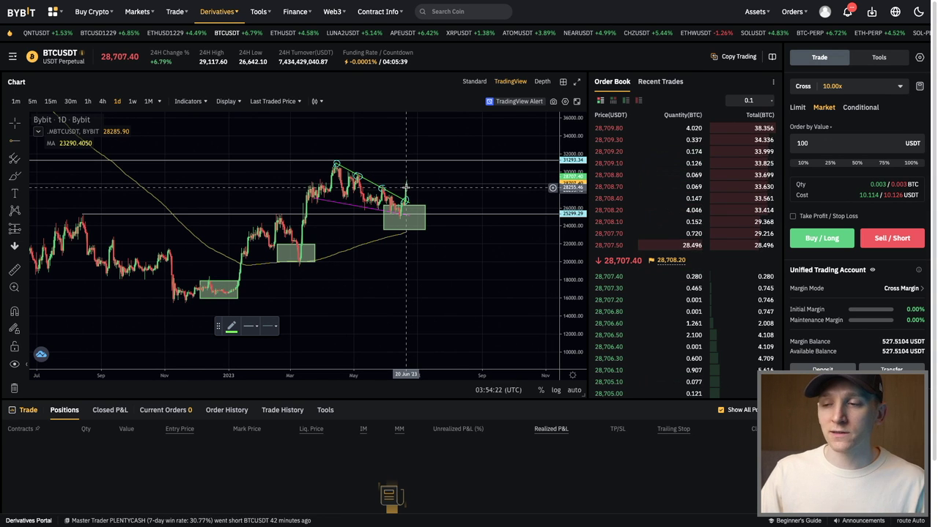
pyautogui.click(419, 240)
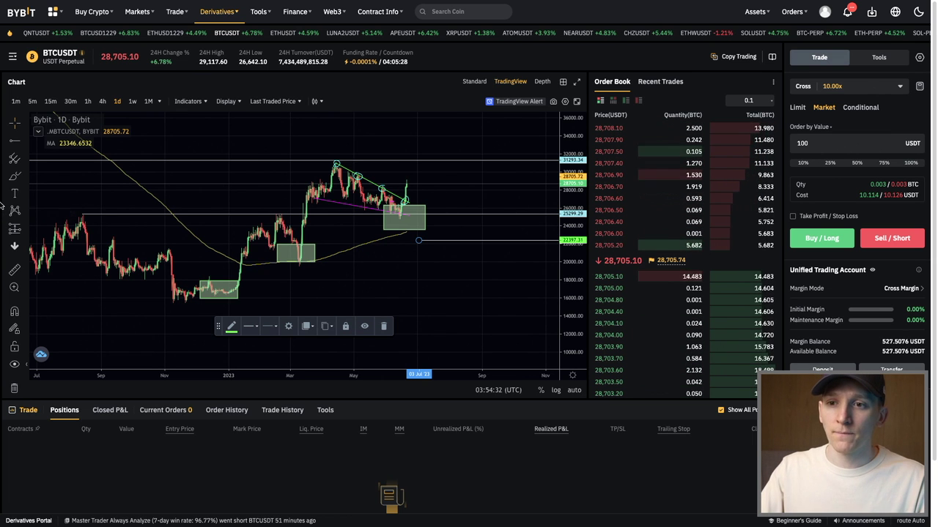
# - Sketch a circle, an arrow and a falling price path with the Brush around the lower ray, and delete these markings
pyautogui.click(14, 178)
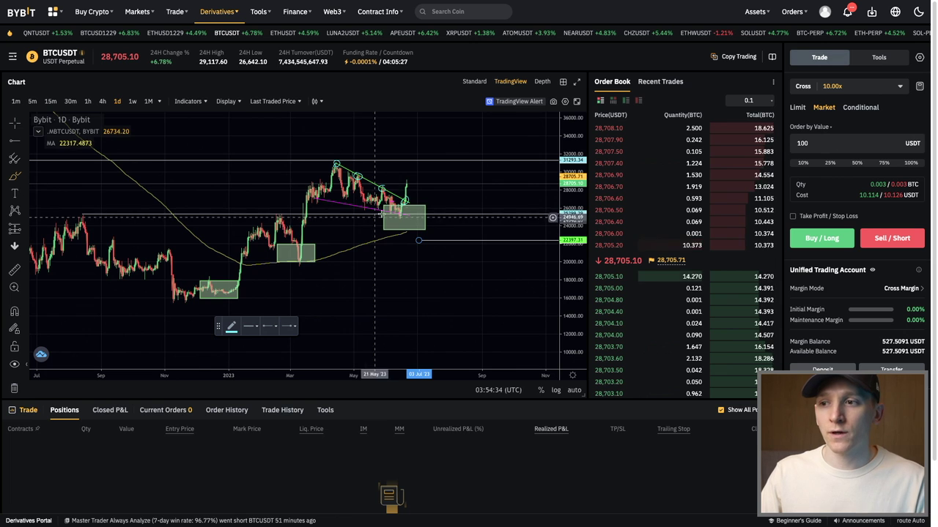
pyautogui.moveTo(467, 237); pyautogui.dragTo(476, 241)
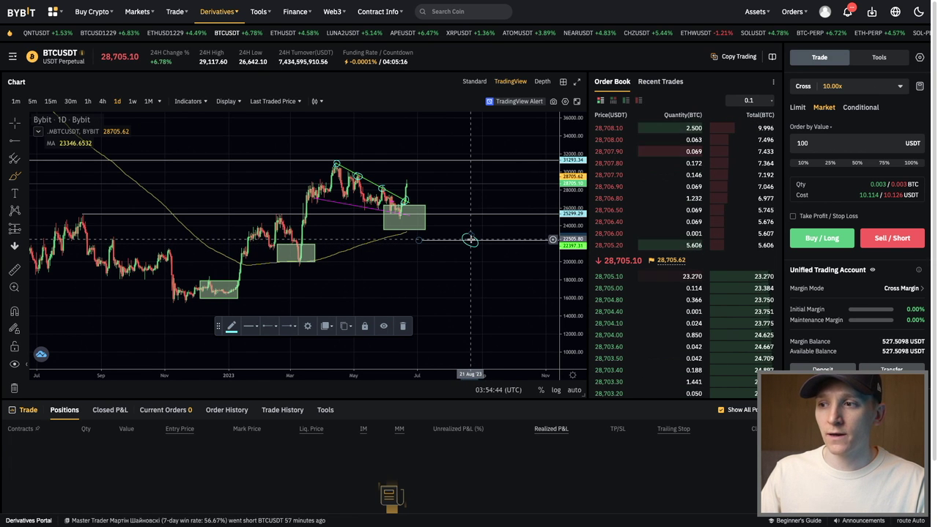
pyautogui.moveTo(470, 240)
pyautogui.mouseDown()
pyautogui.moveTo(465, 188)
pyautogui.moveTo(473, 193)
pyautogui.mouseUp()
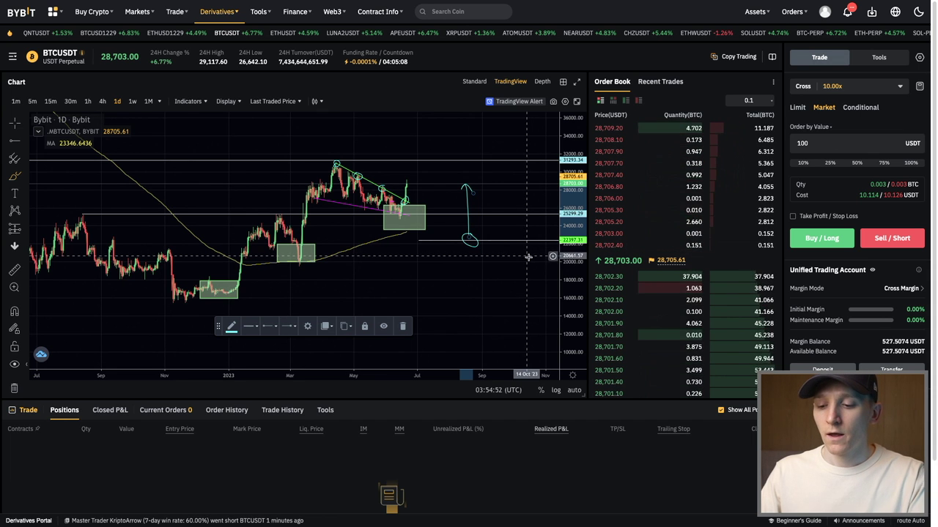
pyautogui.press('Delete')
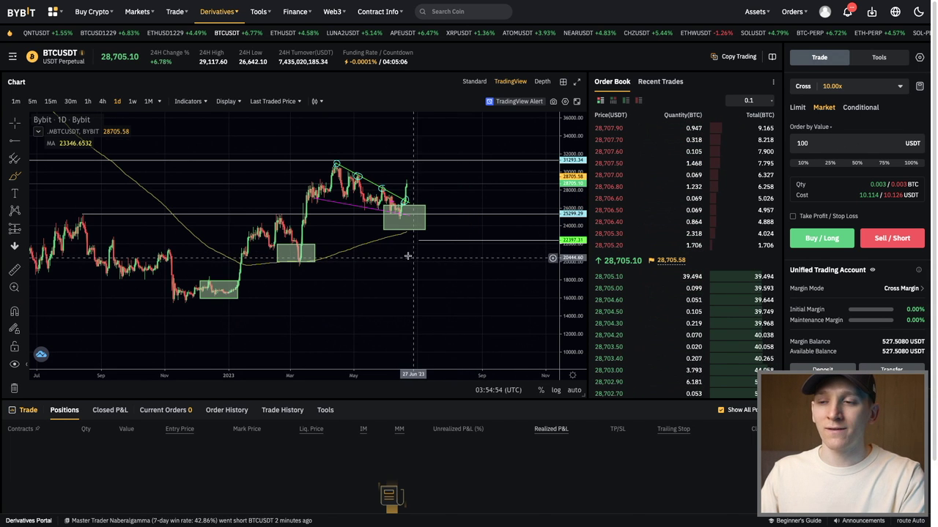
pyautogui.moveTo(411, 190)
pyautogui.mouseDown()
pyautogui.moveTo(437, 189)
pyautogui.moveTo(490, 240)
pyautogui.mouseUp()
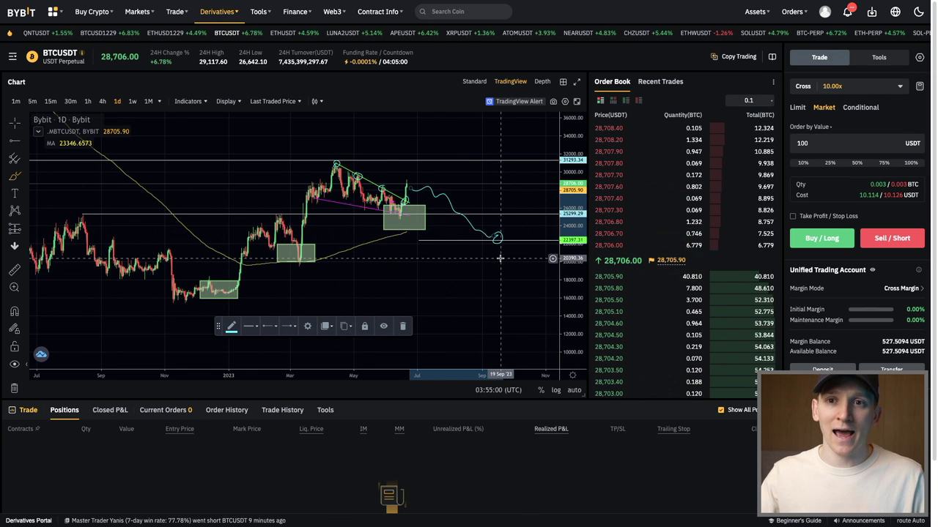
pyautogui.press('Delete')
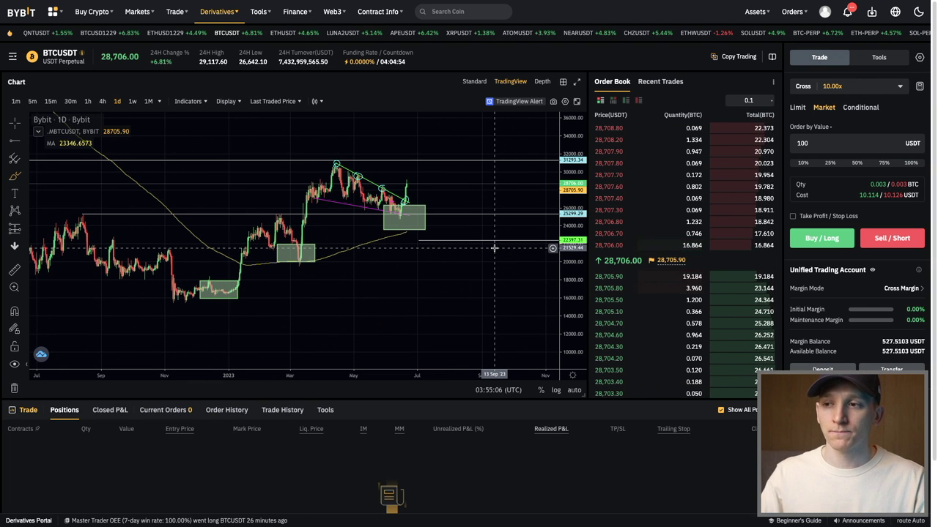
# - Draw a Horizontal Ray above the price at about 32,649 and sketch a Brush path from the current price up to it
pyautogui.click(15, 142)
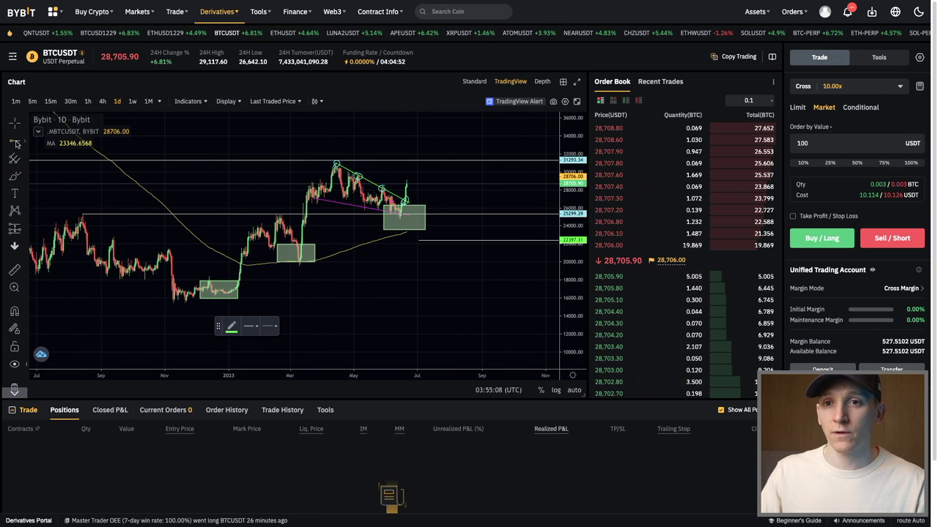
pyautogui.click(420, 148)
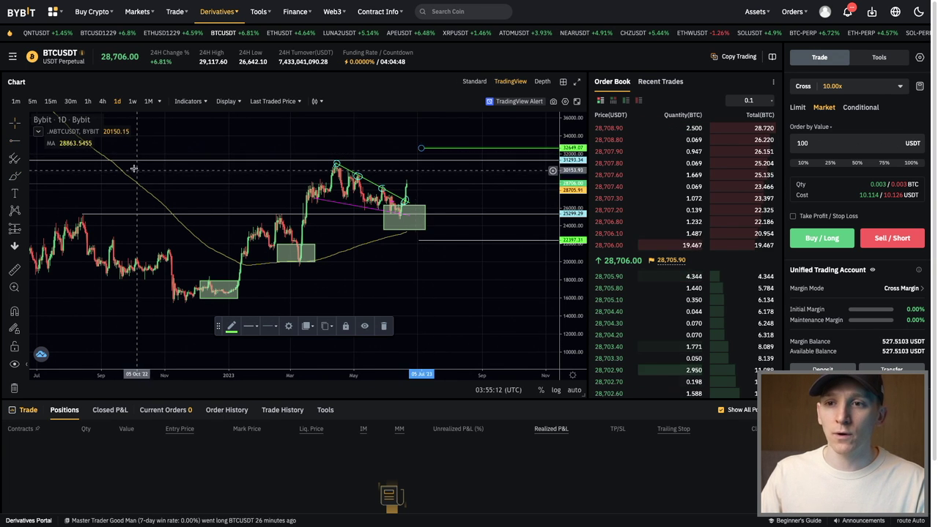
pyautogui.click(414, 182)
pyautogui.moveTo(414, 182); pyautogui.dragTo(461, 147)
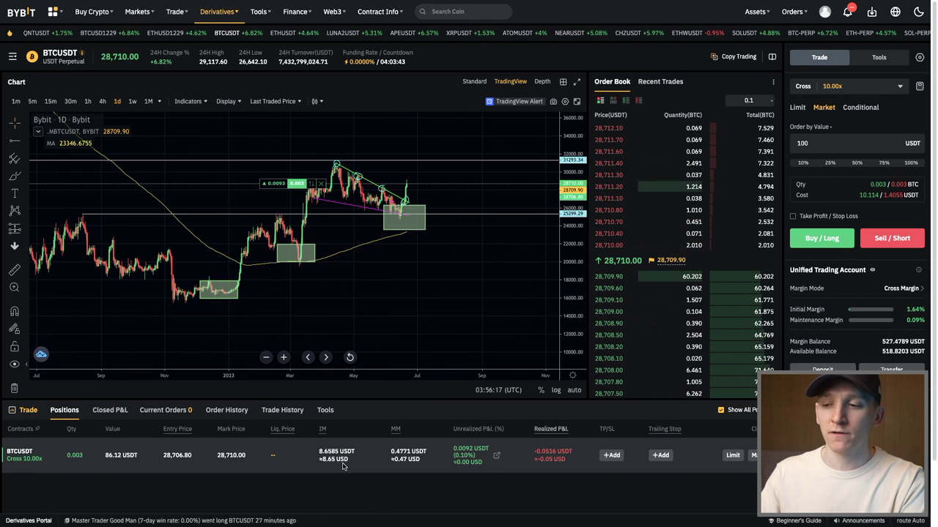
# - Check the new order's TP/SL settings, and set the take profit of the entire open BTCUSDT position to 30% ROI
pyautogui.click(794, 217)
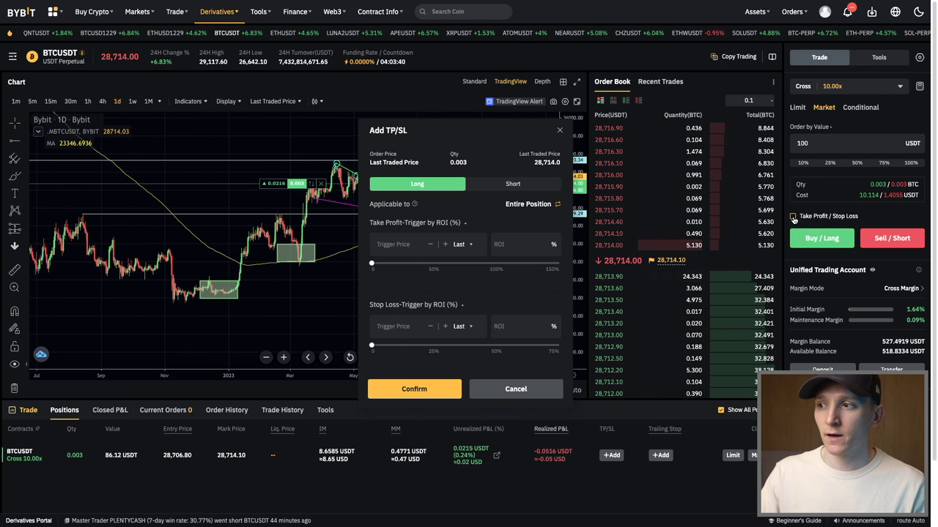
pyautogui.click(557, 127)
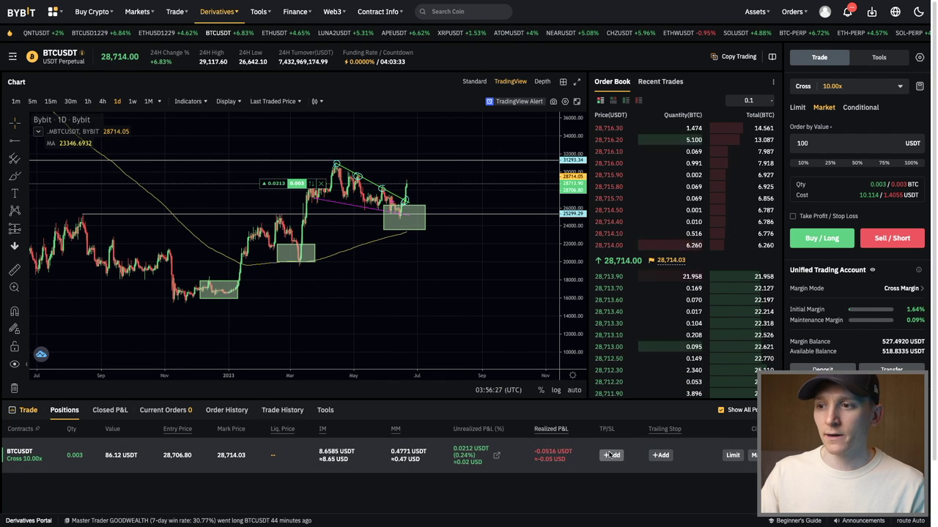
pyautogui.click(613, 456)
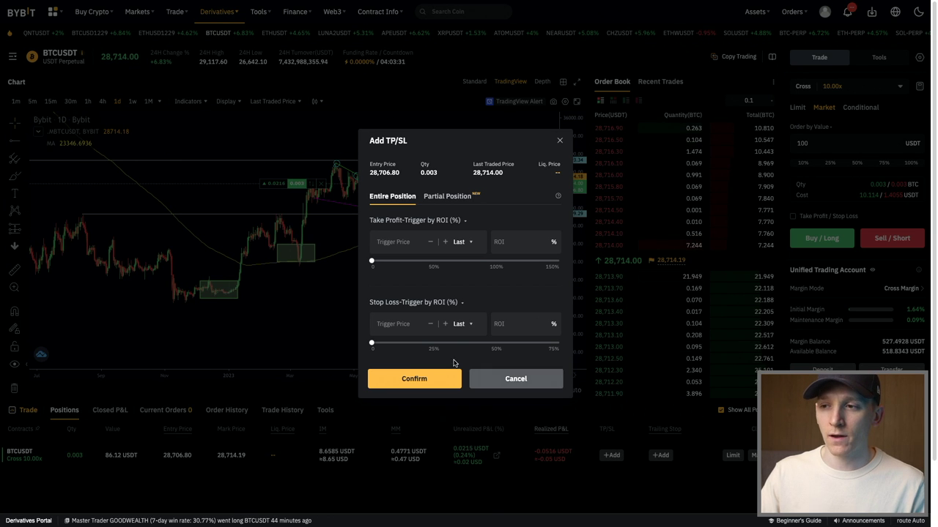
pyautogui.click(416, 264)
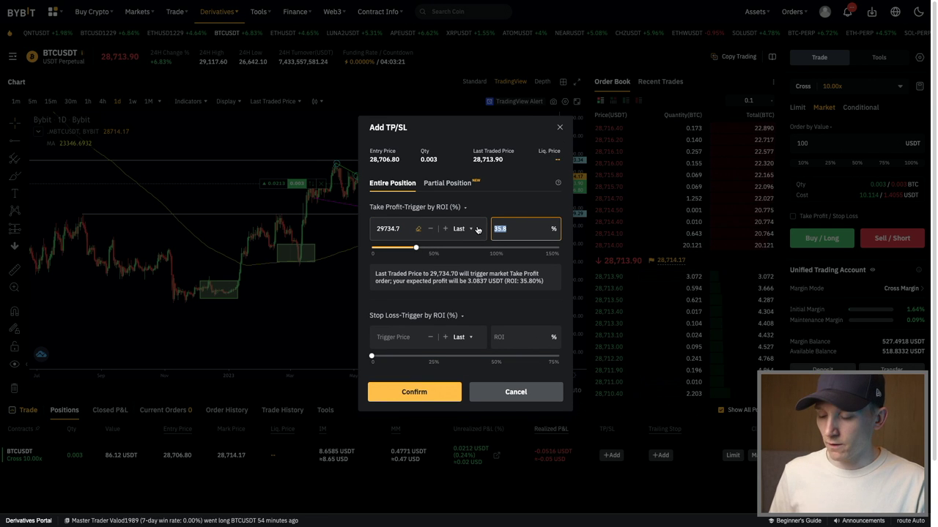
pyautogui.doubleClick(403, 228)
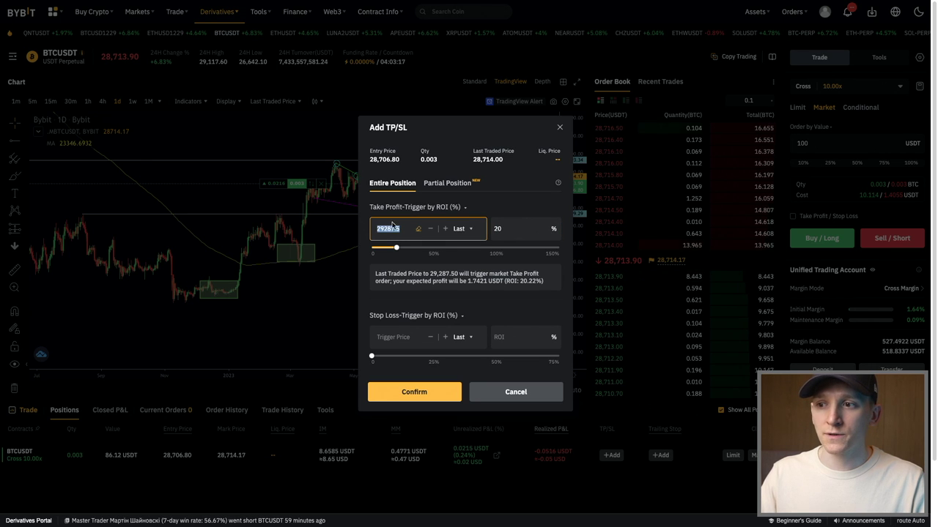
pyautogui.write('35000')
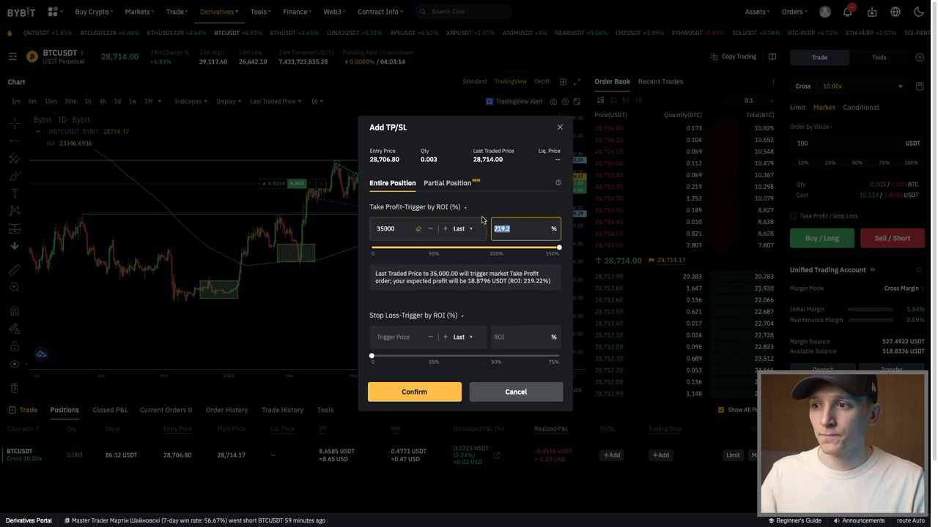
pyautogui.write('30')
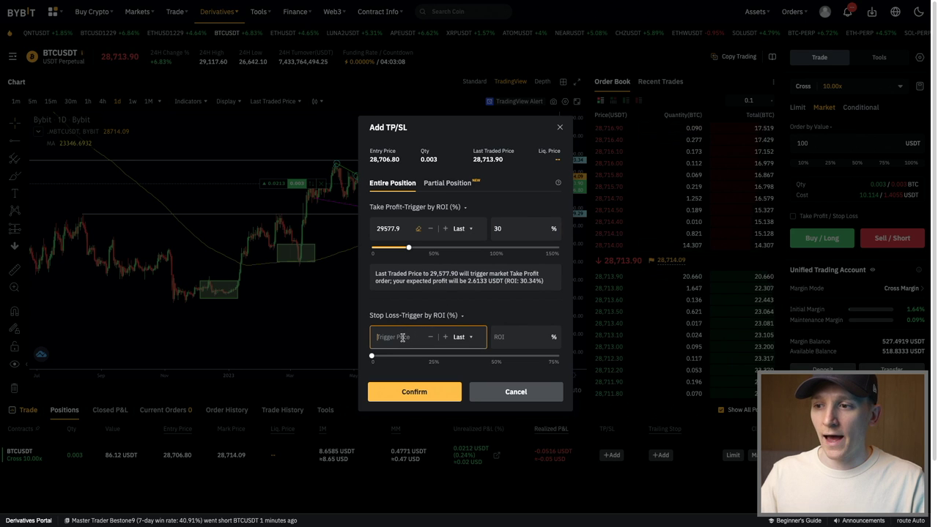
# - Set the stop loss of the entire position to -20% ROI
pyautogui.moveTo(373, 359)
pyautogui.mouseDown()
pyautogui.moveTo(382, 357)
pyautogui.moveTo(374, 355)
pyautogui.mouseUp()
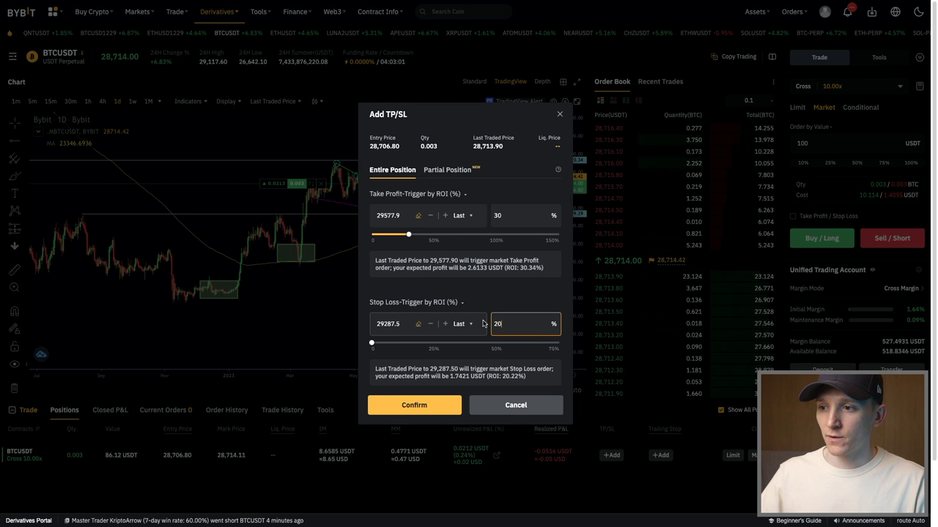
pyautogui.press('BackSpace')
pyautogui.press('BackSpace')
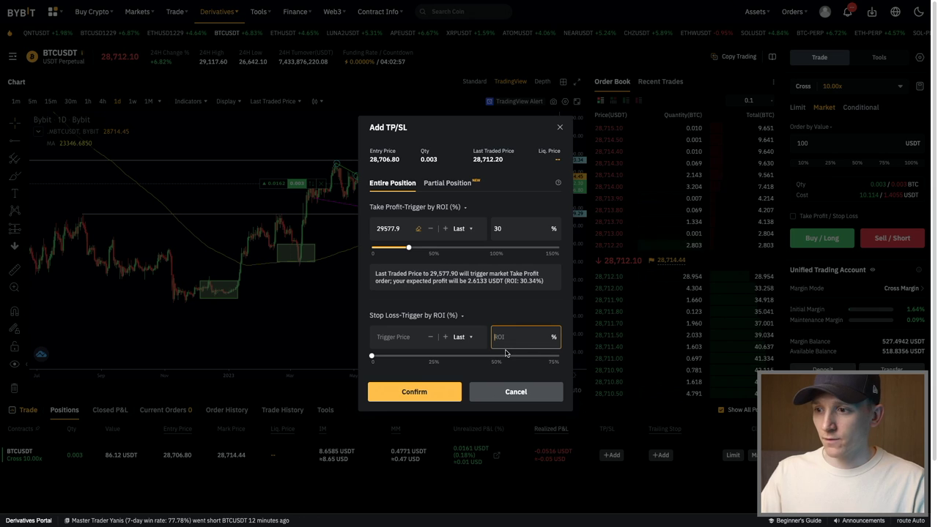
pyautogui.write('-20')
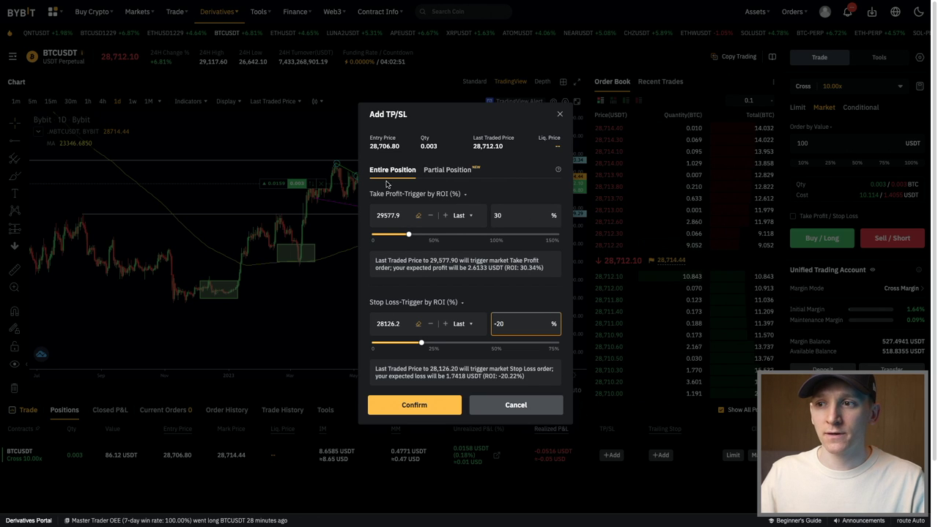
# - Check the Partial Position options, return to Entire Position and confirm its take profit and stop loss
pyautogui.click(444, 173)
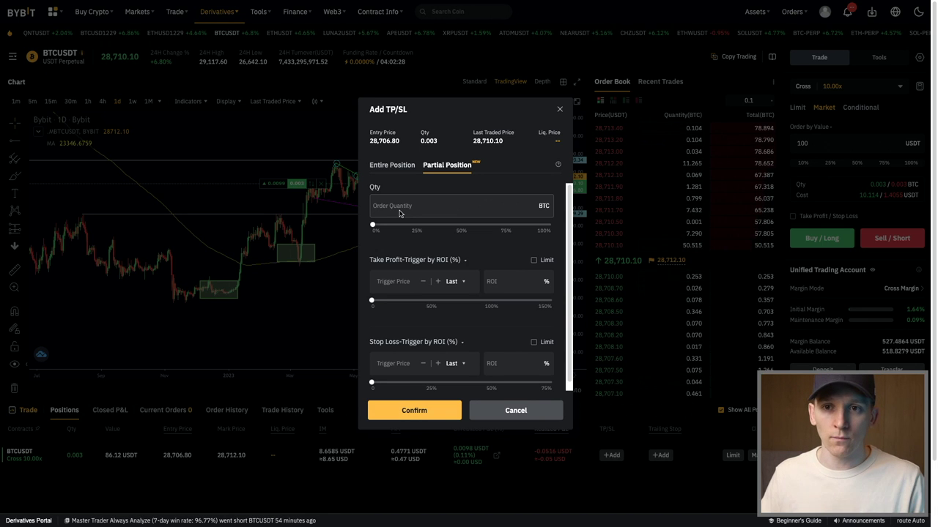
pyautogui.click(402, 167)
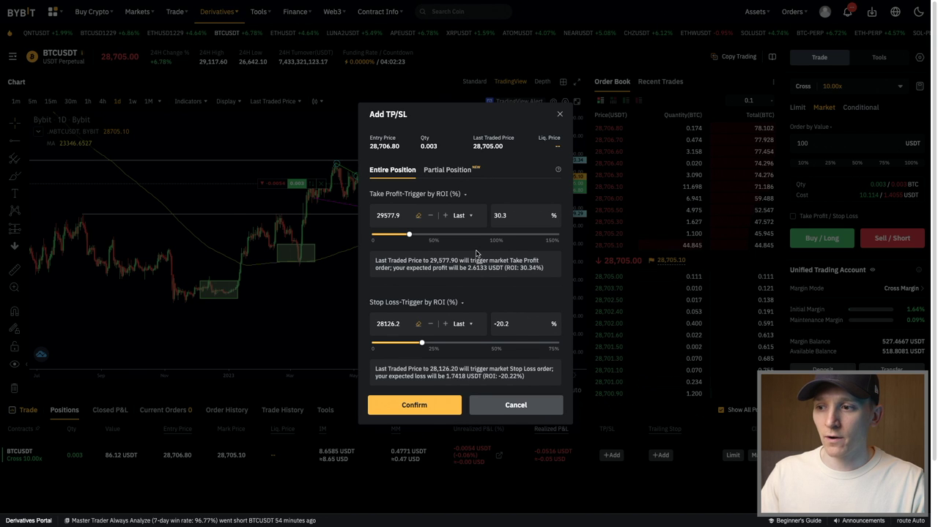
pyautogui.click(437, 408)
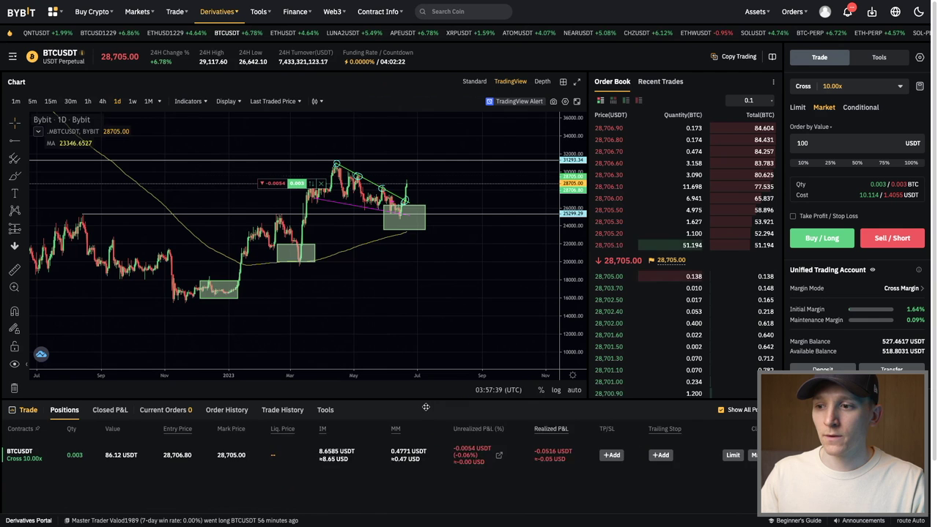
# - Move the position's take profit trigger to 30,575.4 and its stop loss trigger to 27,400.8 directly on the chart
pyautogui.scroll(2, 387, 269)
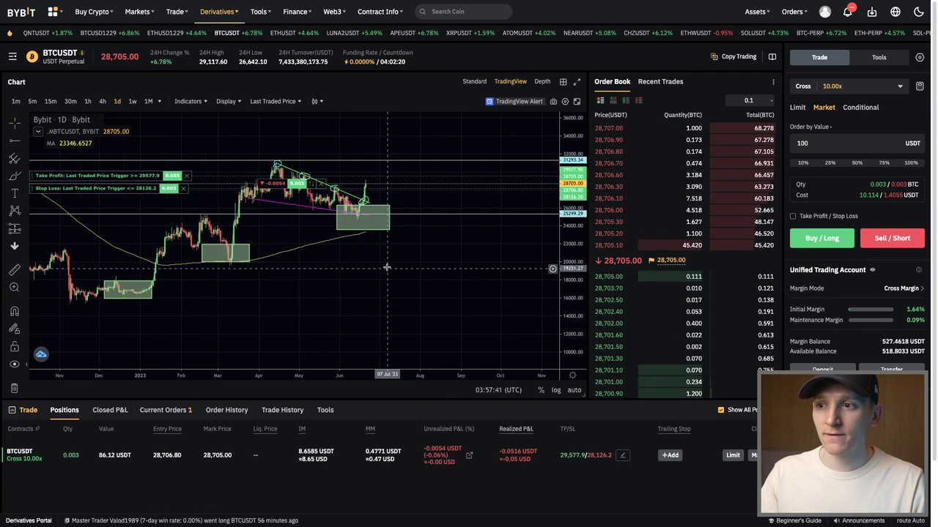
pyautogui.moveTo(387, 269); pyautogui.dragTo(478, 340)
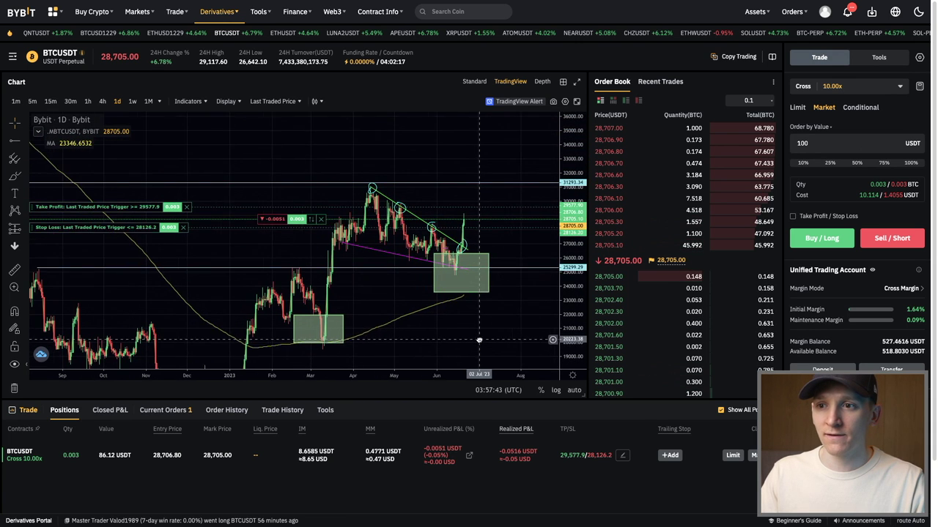
pyautogui.moveTo(368, 301); pyautogui.dragTo(336, 278)
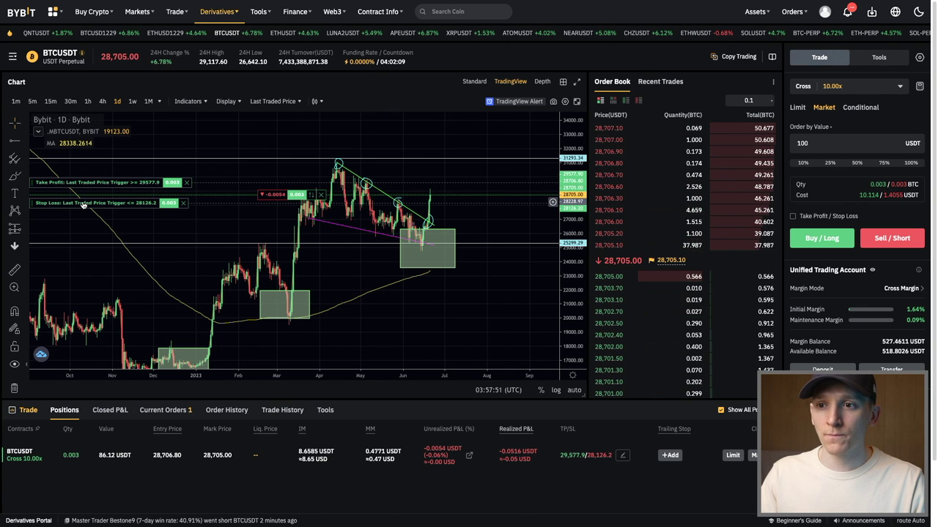
pyautogui.moveTo(83, 205); pyautogui.dragTo(84, 168)
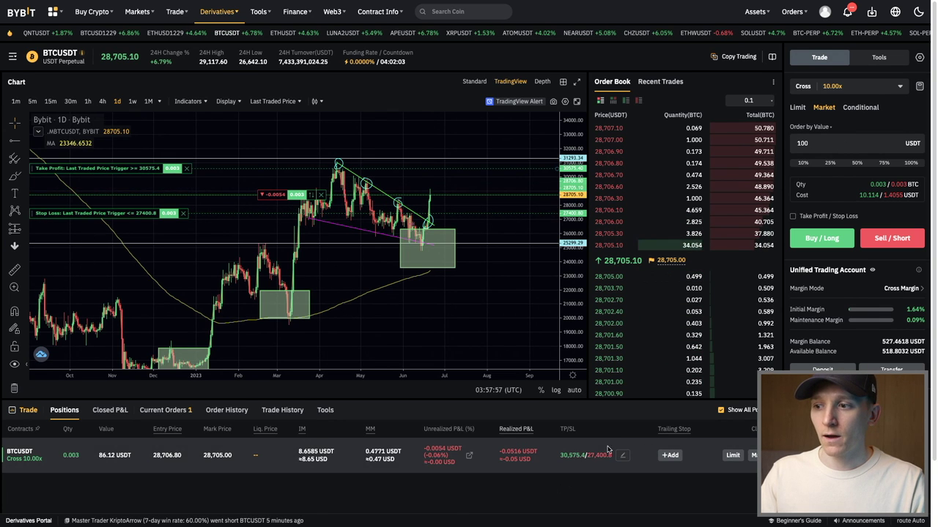
pyautogui.moveTo(586, 455)
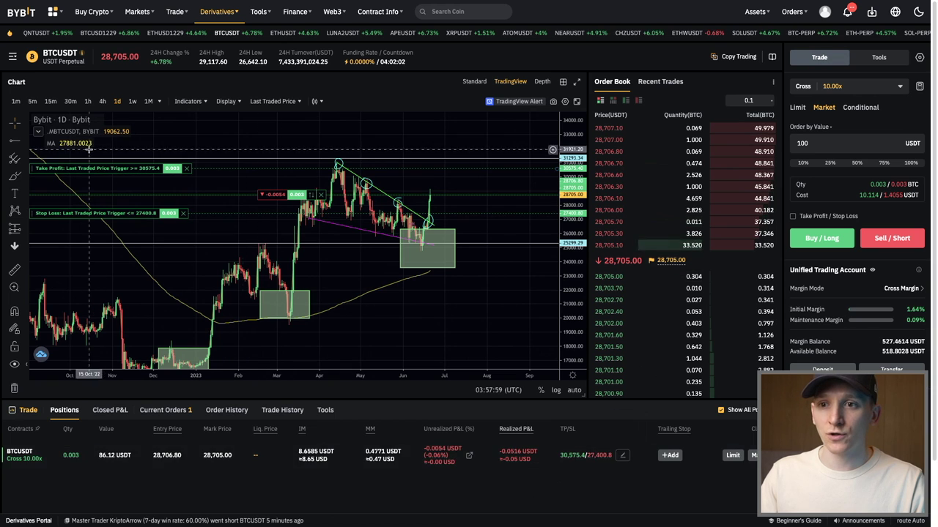
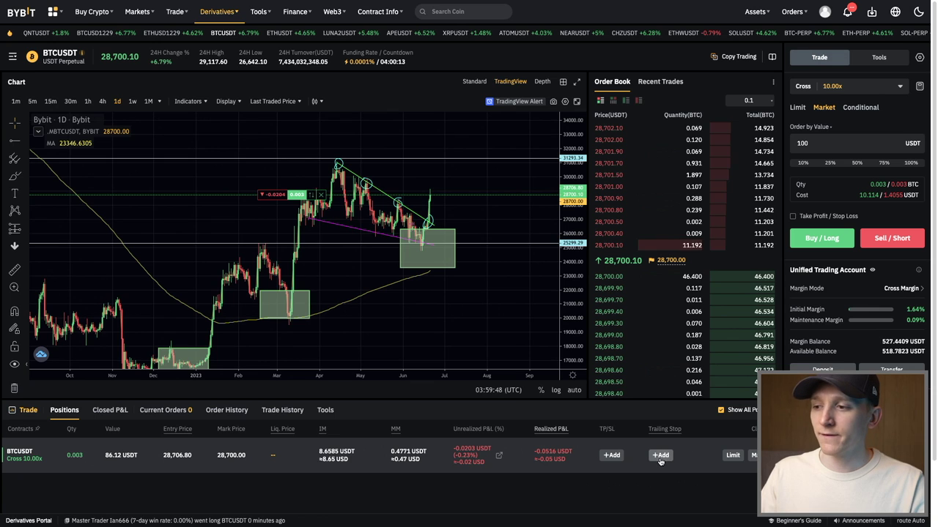
# - Open the trailing stop settings of the BTCUSDT position and set the retracement by distance to 2000
pyautogui.click(660, 455)
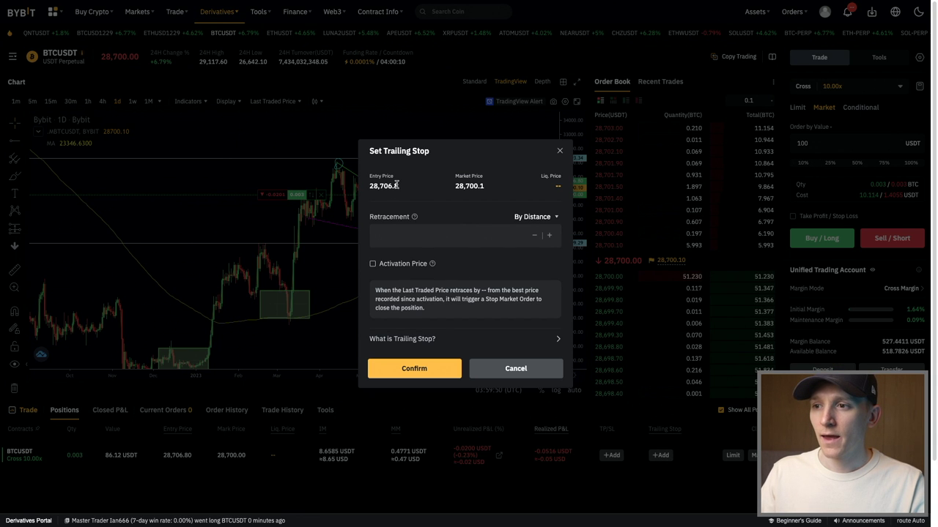
pyautogui.moveTo(434, 157); pyautogui.dragTo(369, 151)
pyautogui.click(429, 160)
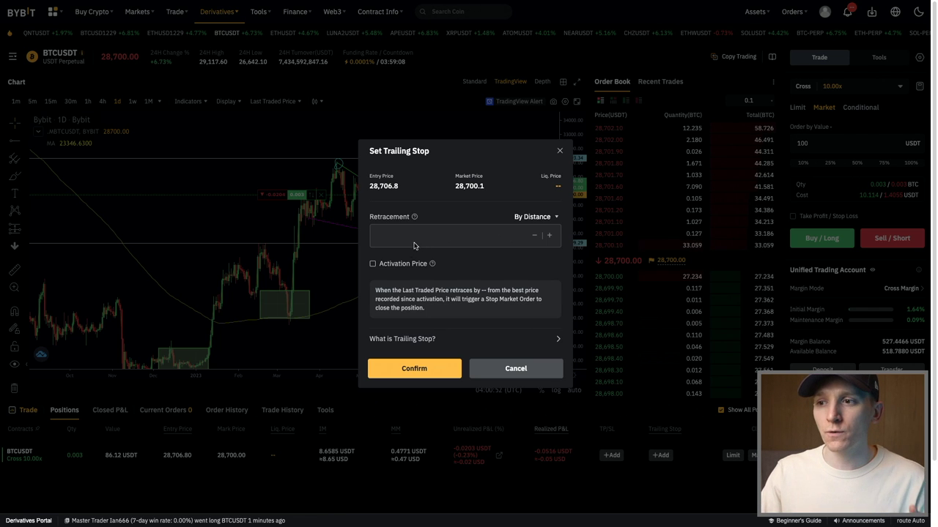
pyautogui.click(409, 235)
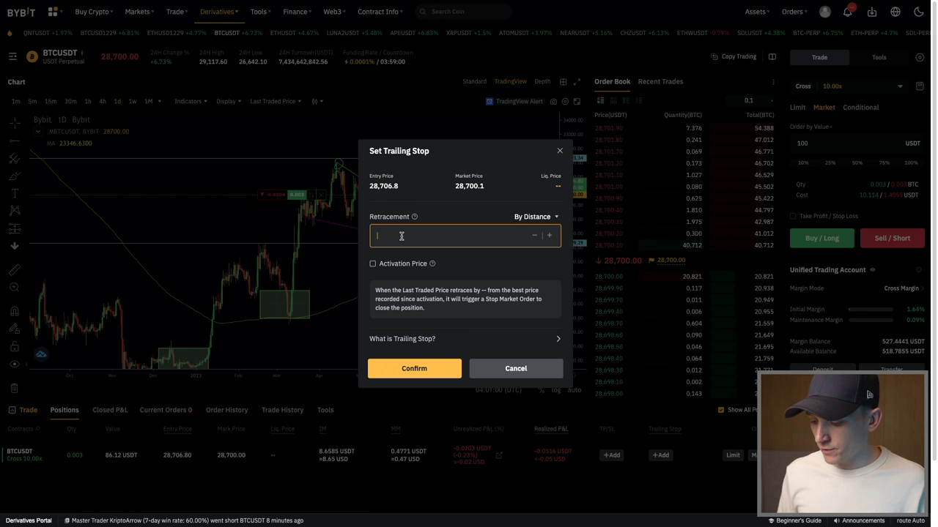
pyautogui.write('2000')
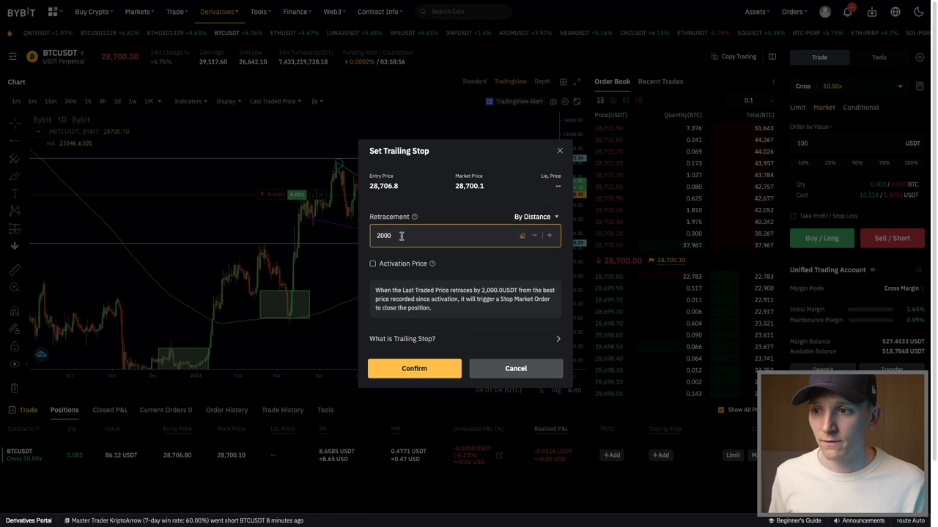
# - Try the By Rate retracement method with a value of 5%, and clear the value
pyautogui.click(554, 221)
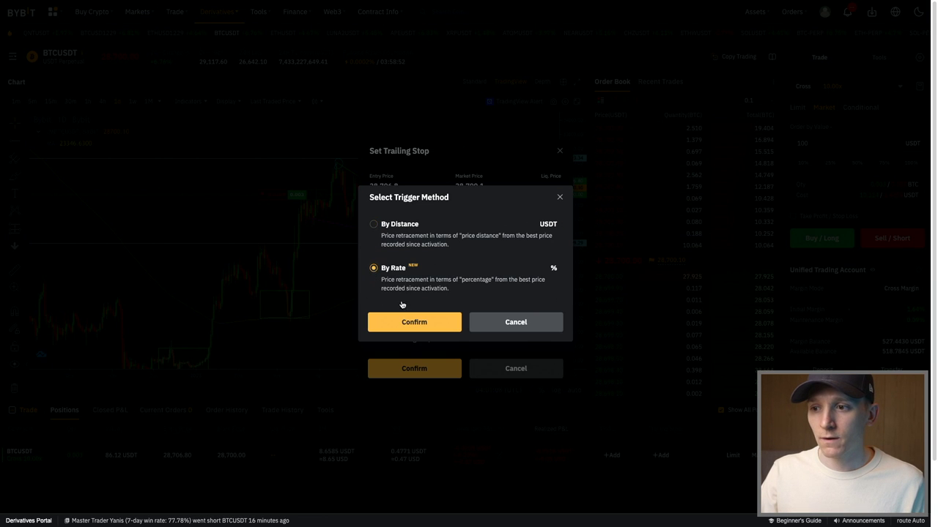
pyautogui.click(419, 317)
pyautogui.click(410, 230)
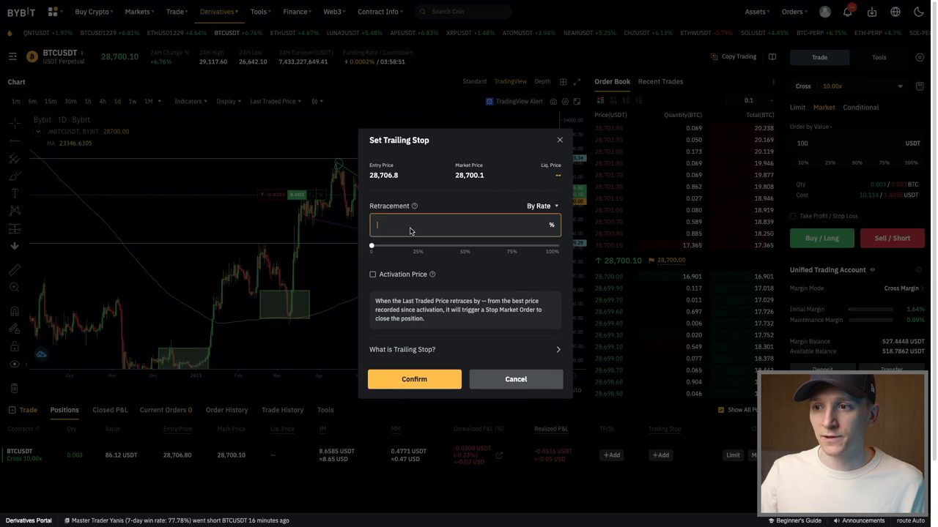
pyautogui.write('5')
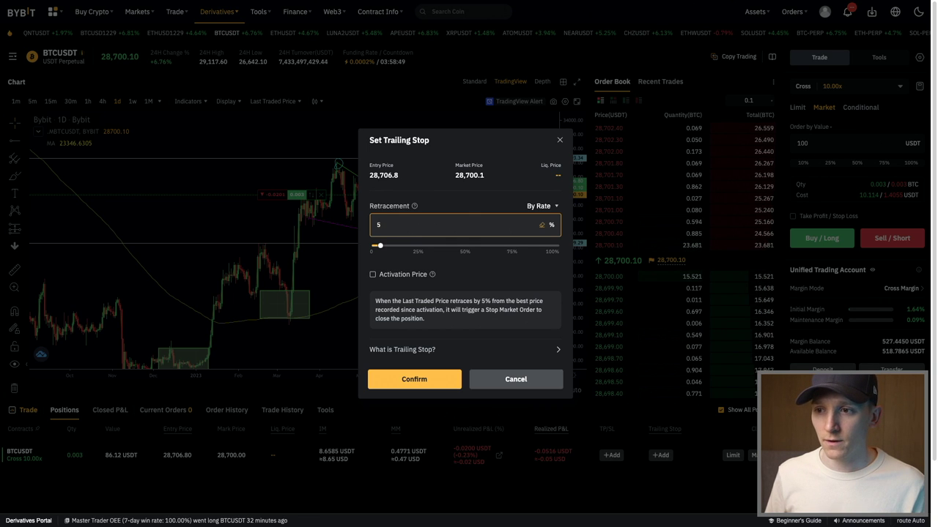
pyautogui.press('BackSpace')
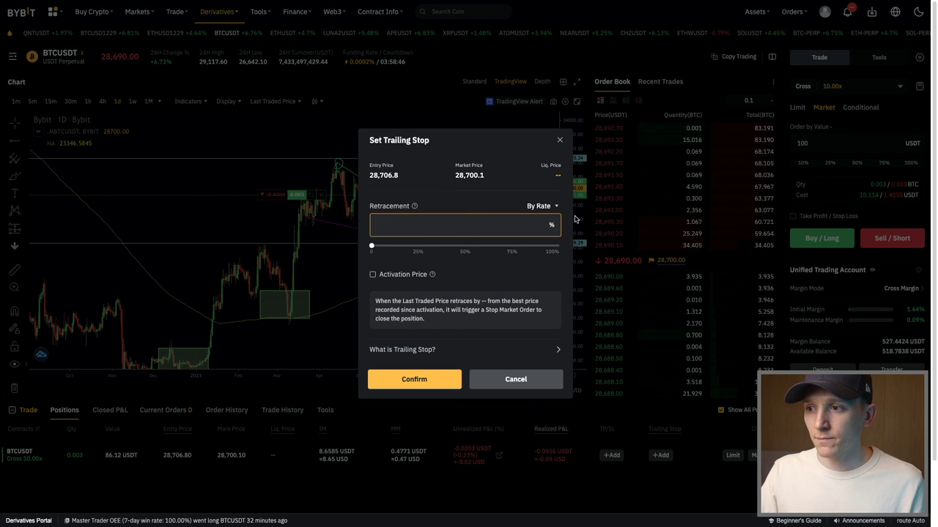
# - Set the trailing stop's retracement method to By Distance with a value of 1000
pyautogui.click(555, 208)
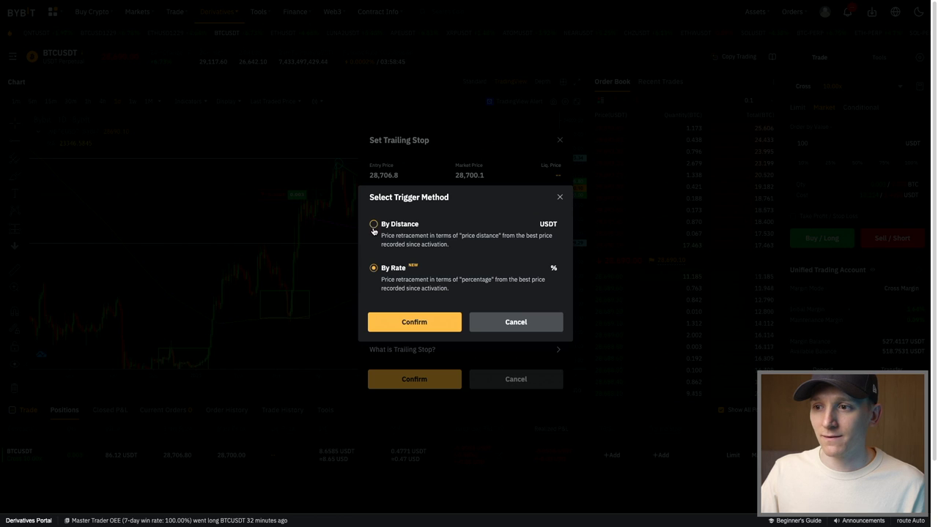
pyautogui.click(414, 322)
pyautogui.click(397, 238)
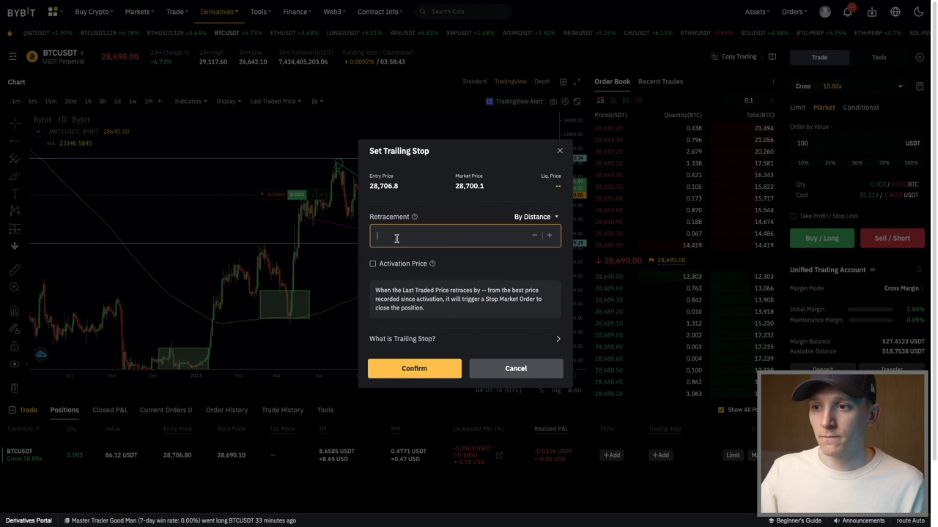
pyautogui.write('1000')
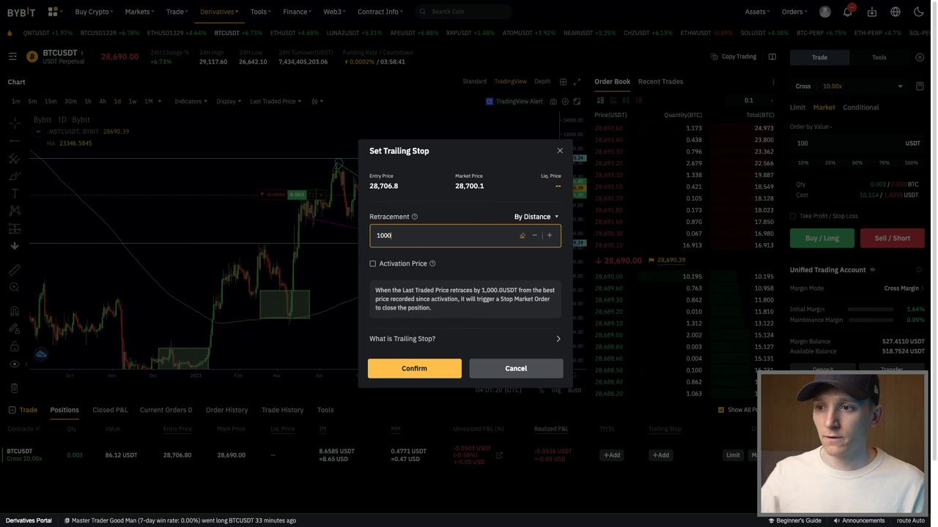
# - Enable the trailing stop's activation price and set it to 30000
pyautogui.click(373, 264)
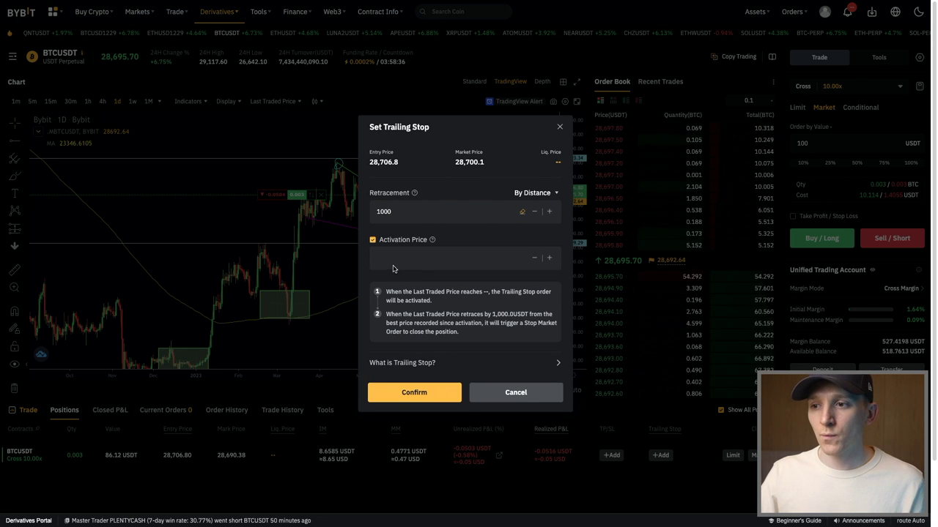
pyautogui.click(400, 258)
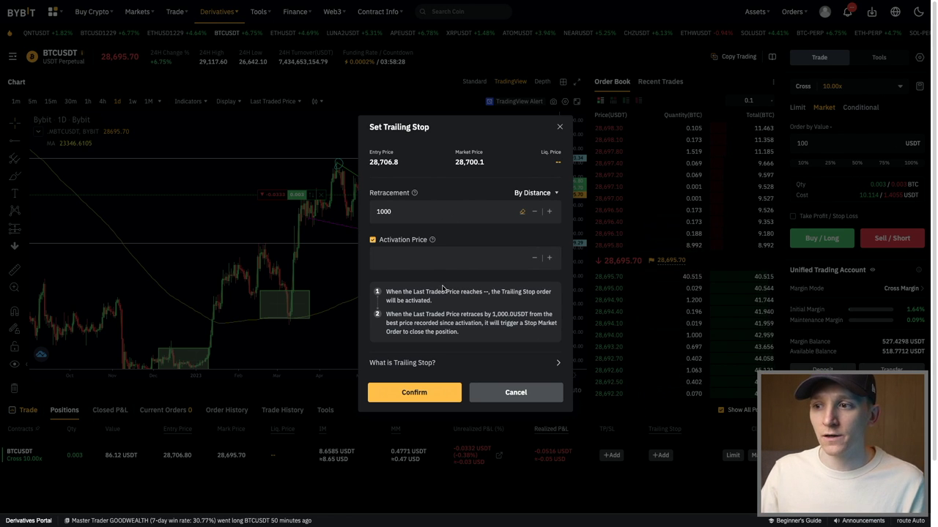
pyautogui.click(415, 257)
pyautogui.write('30000')
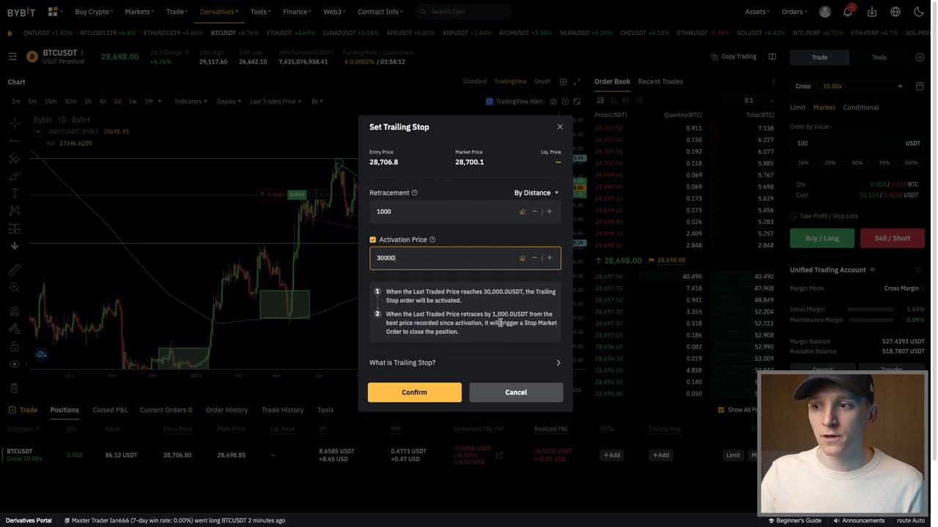
# - Disable the activation price and confirm the trailing stop with the 1000 USDT retracement
pyautogui.click(408, 211)
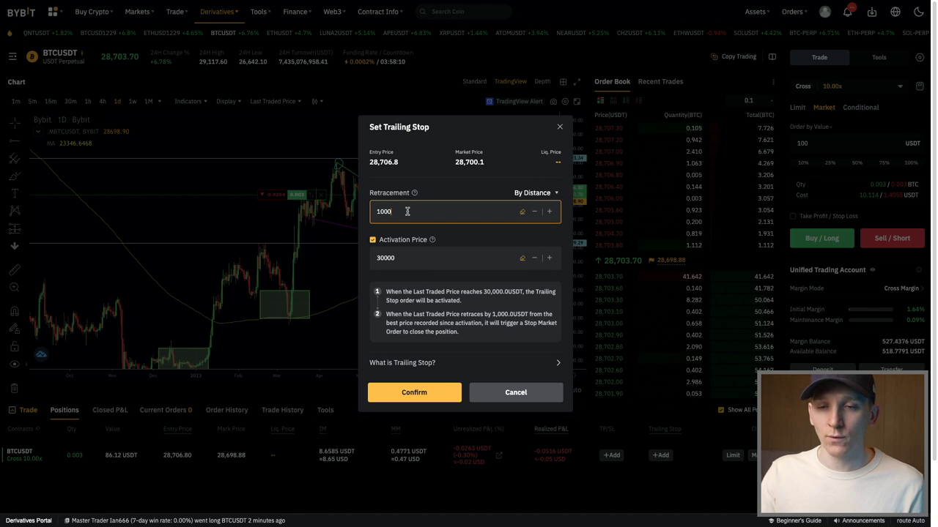
pyautogui.click(373, 240)
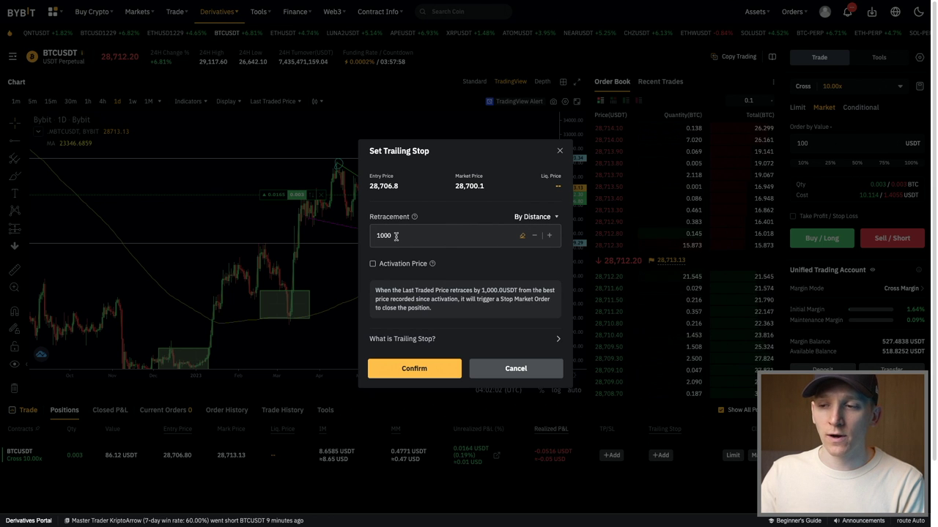
pyautogui.click(419, 370)
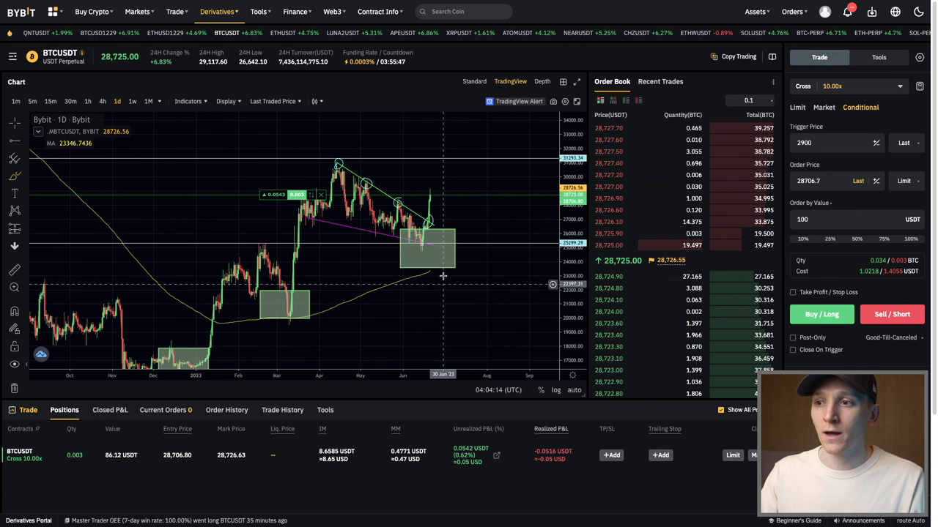
# - Draw a horizontal ray from the latest candle at about 29,091 and brush a circle with a rising stroke to about 30,368
pyautogui.click(440, 189)
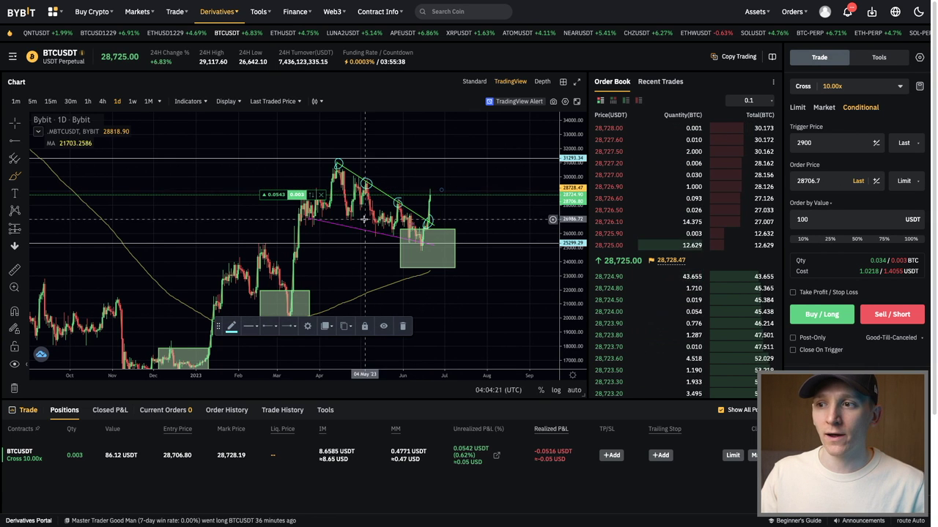
pyautogui.click(14, 155)
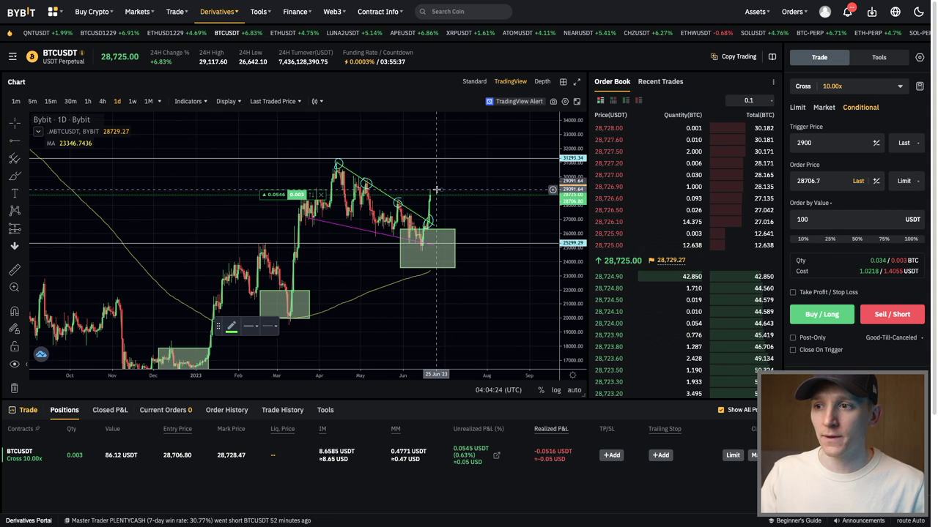
pyautogui.click(436, 189)
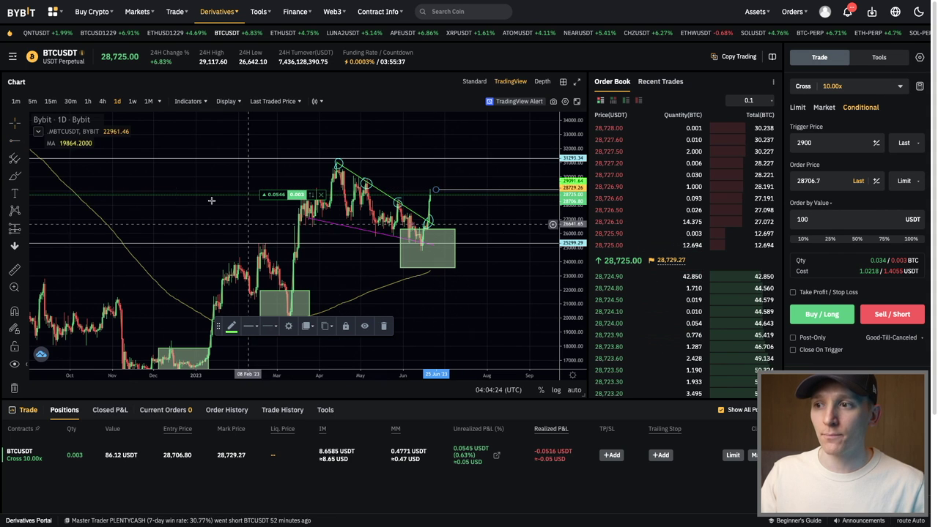
pyautogui.click(14, 176)
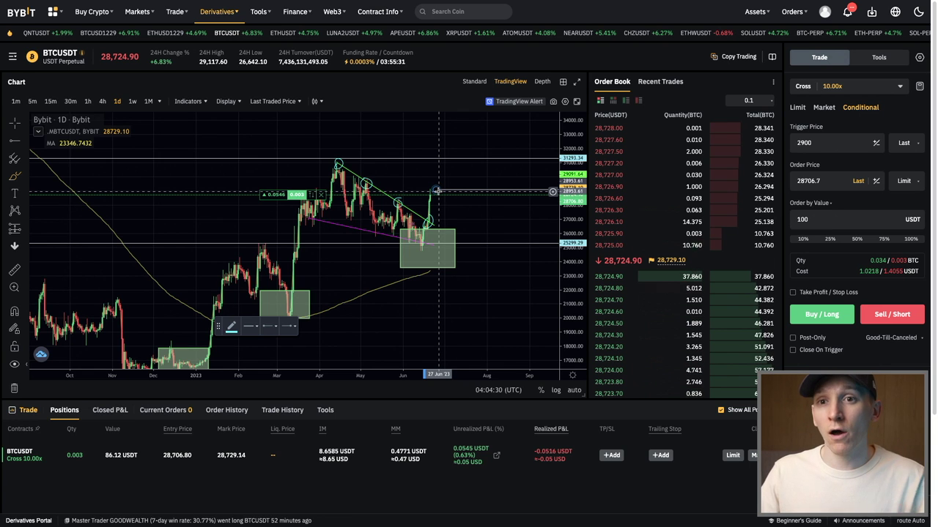
pyautogui.moveTo(450, 185)
pyautogui.mouseDown()
pyautogui.moveTo(455, 197)
pyautogui.moveTo(463, 171)
pyautogui.mouseUp()
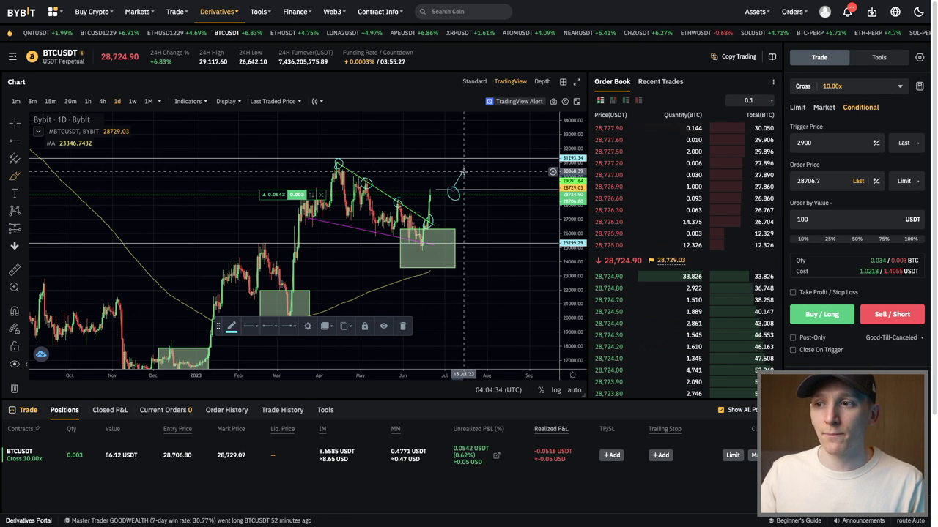
# - Set the conditional order's trigger price to 29000 and its limit order price to 29000
pyautogui.click(826, 144)
pyautogui.write('0')
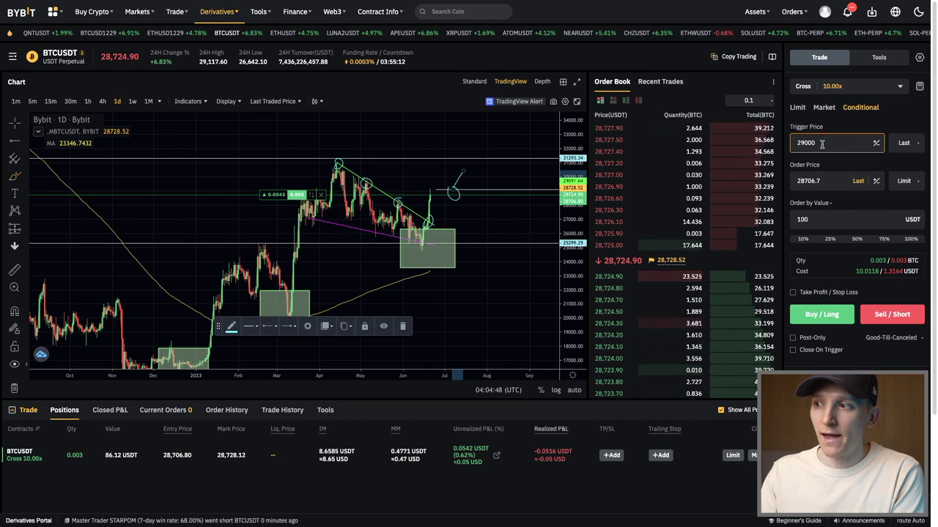
pyautogui.click(905, 181)
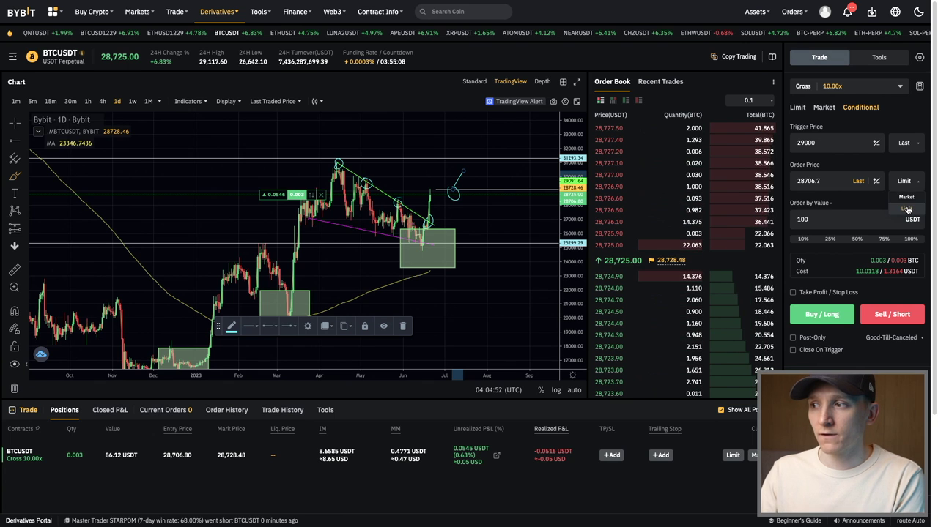
pyautogui.moveTo(821, 181); pyautogui.dragTo(776, 180)
pyautogui.write('29000')
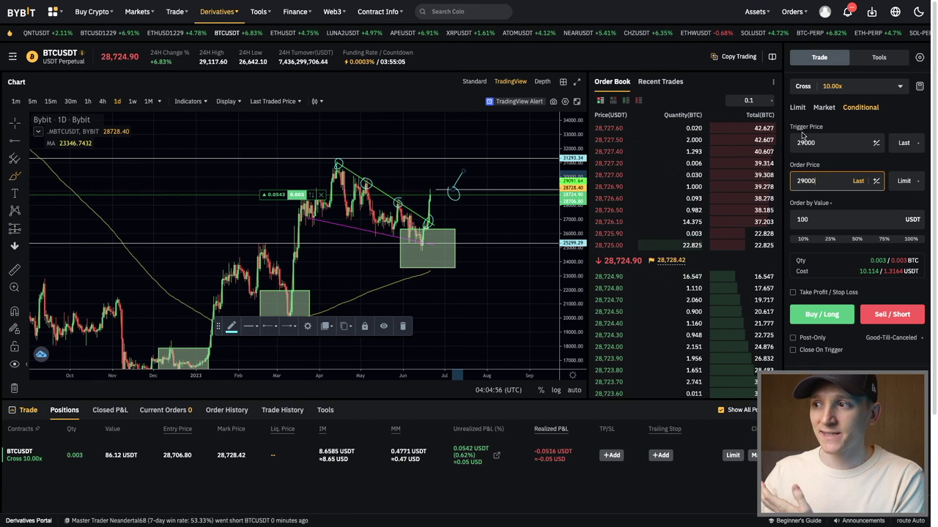
# - Change the conditional order's limit order price to 20000, keeping the trigger price of 29000
pyautogui.doubleClick(822, 186)
pyautogui.write('300')
pyautogui.press('BackSpace')
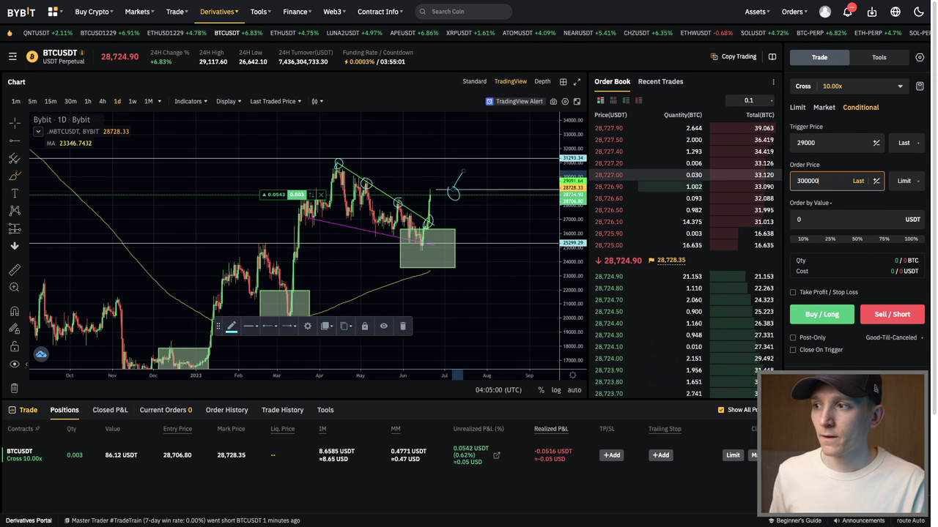
pyautogui.press('BackSpace')
pyautogui.press('BackSpace')
pyautogui.write('20000')
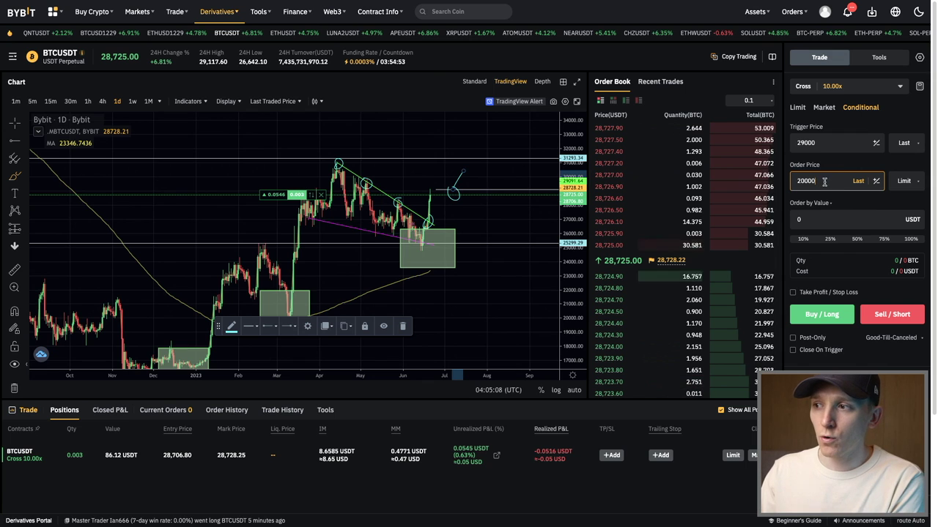
pyautogui.click(822, 143)
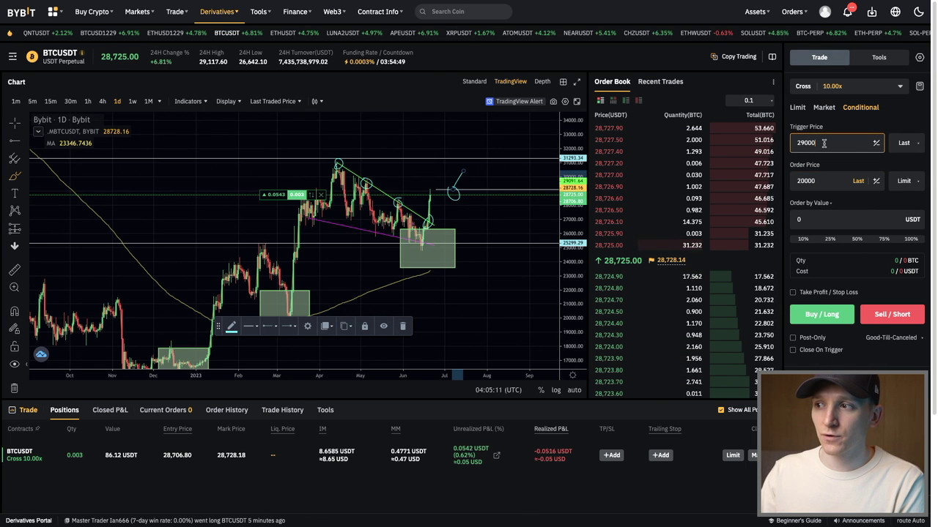
pyautogui.click(825, 181)
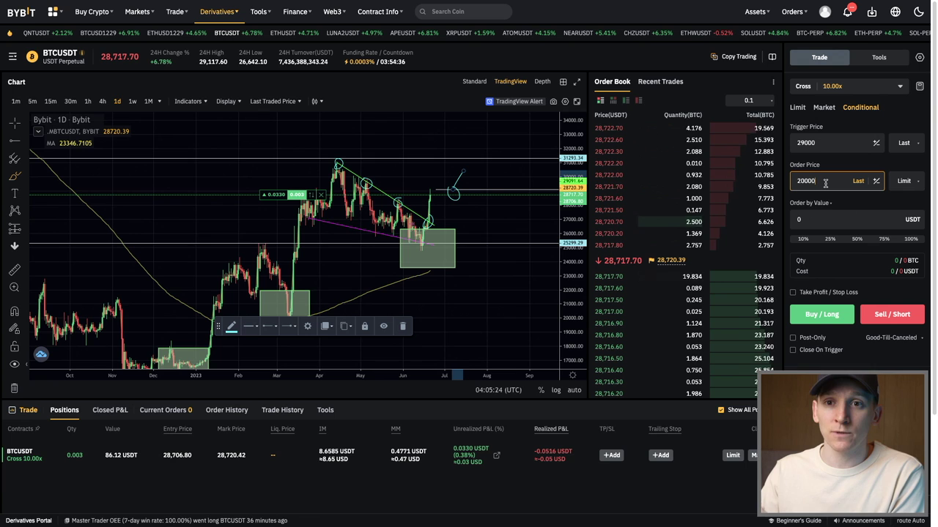
# - Switch the conditional order's execution type to Market, check its trigger price, and return the type to Limit
pyautogui.click(913, 184)
pyautogui.click(902, 202)
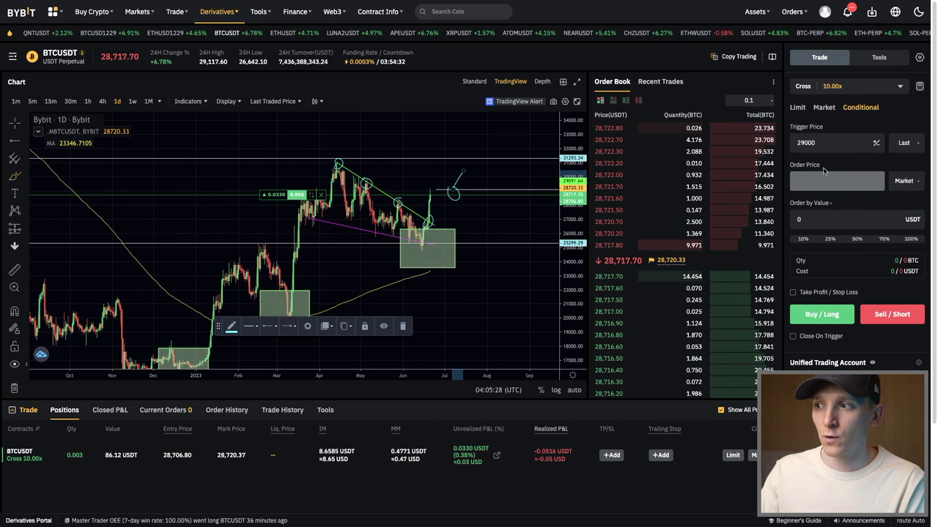
pyautogui.click(830, 144)
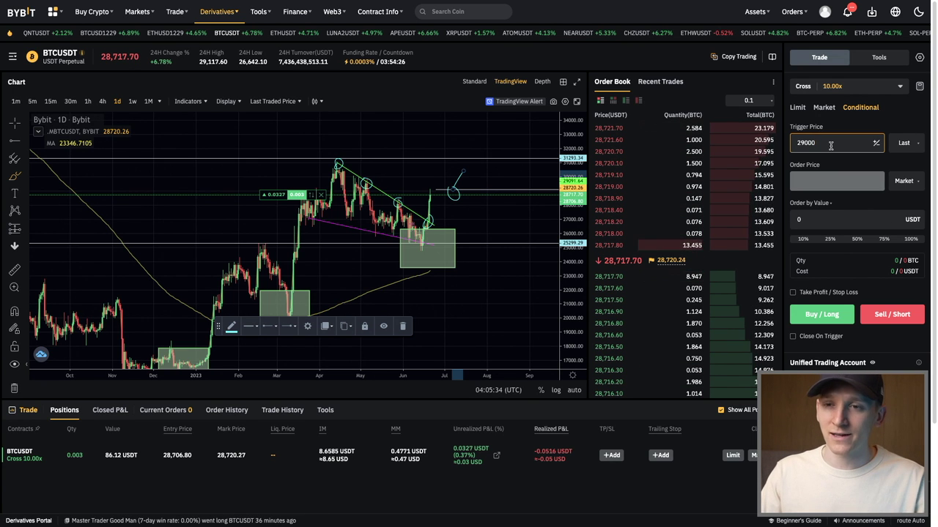
pyautogui.click(868, 110)
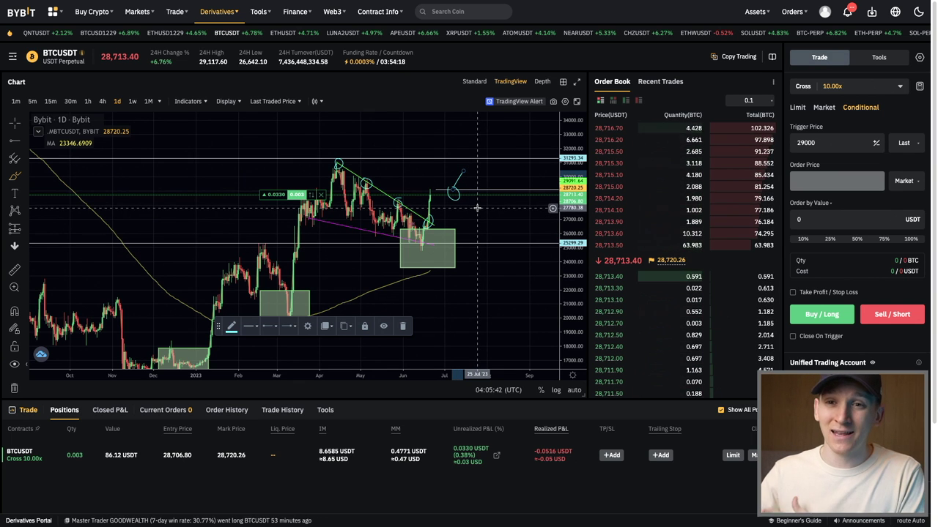
pyautogui.click(828, 143)
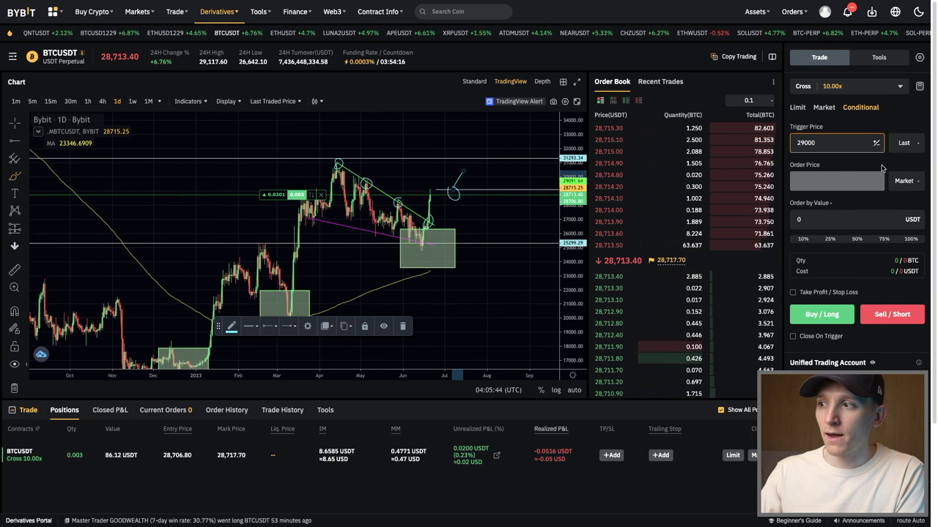
pyautogui.click(909, 182)
pyautogui.click(906, 209)
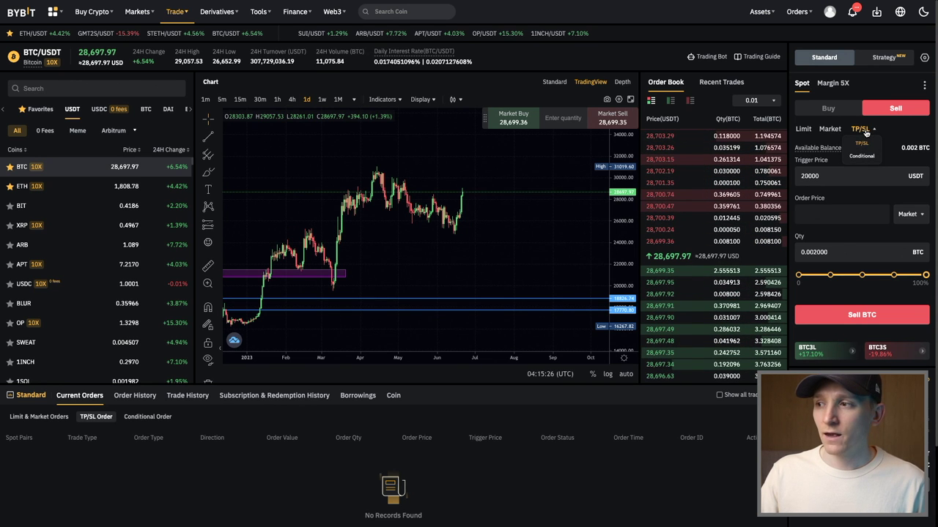
# - Place a spot BTC/USDT TP/SL market sell order with trigger price 20000 for 100% of the balance, 0.002 BTC
pyautogui.click(864, 132)
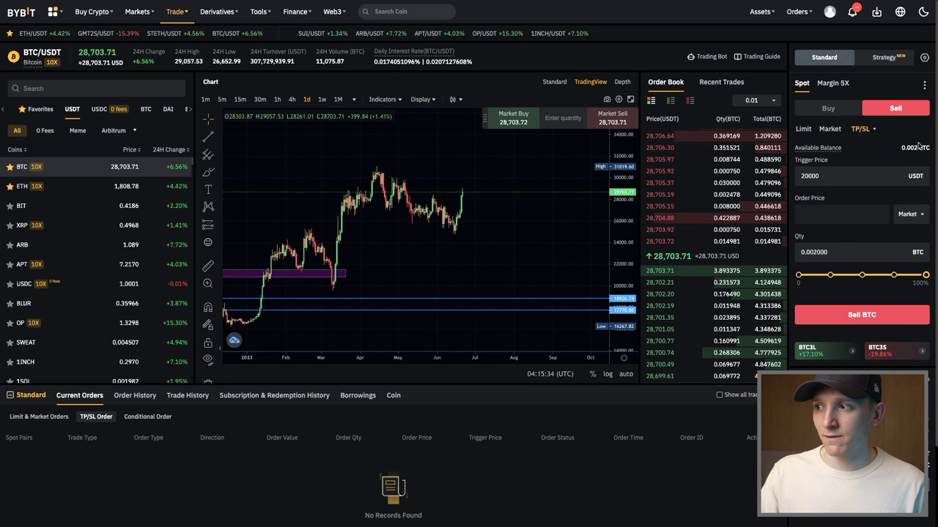
pyautogui.click(836, 176)
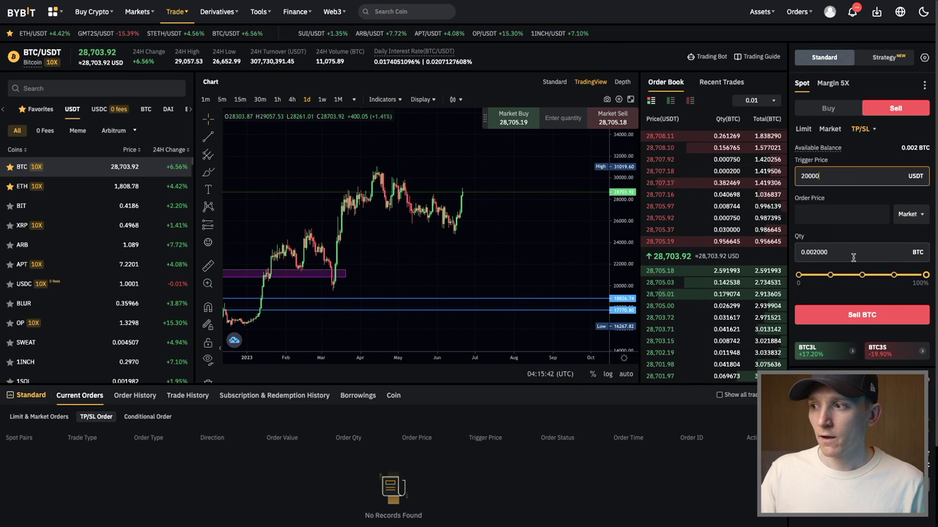
pyautogui.moveTo(925, 274); pyautogui.dragTo(918, 273)
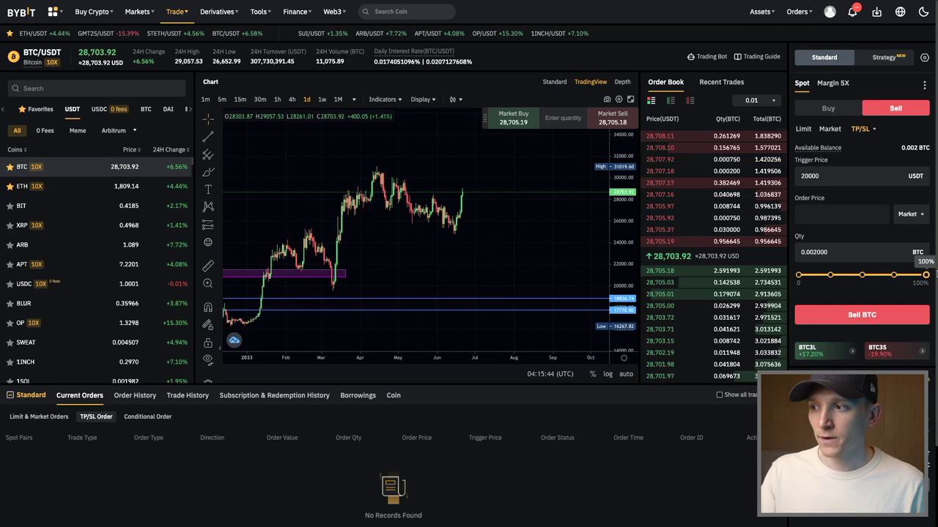
pyautogui.click(862, 314)
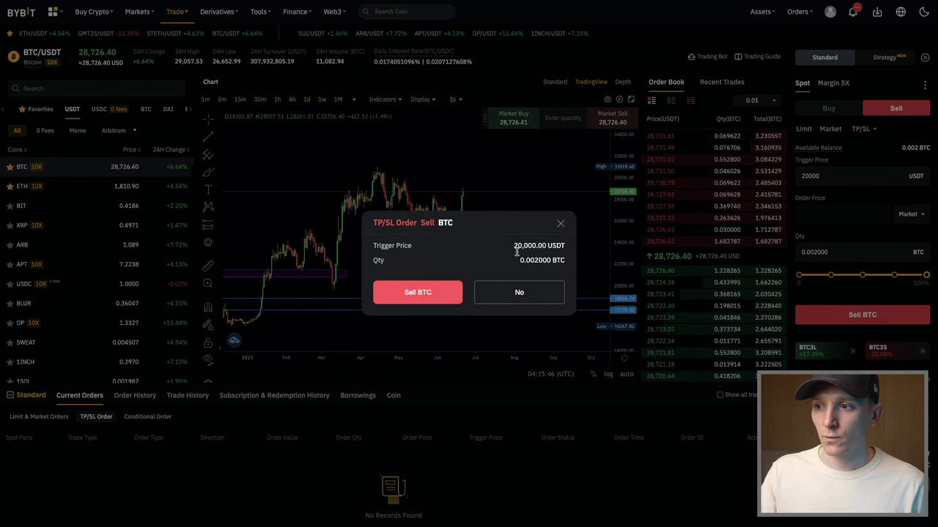
pyautogui.click(418, 293)
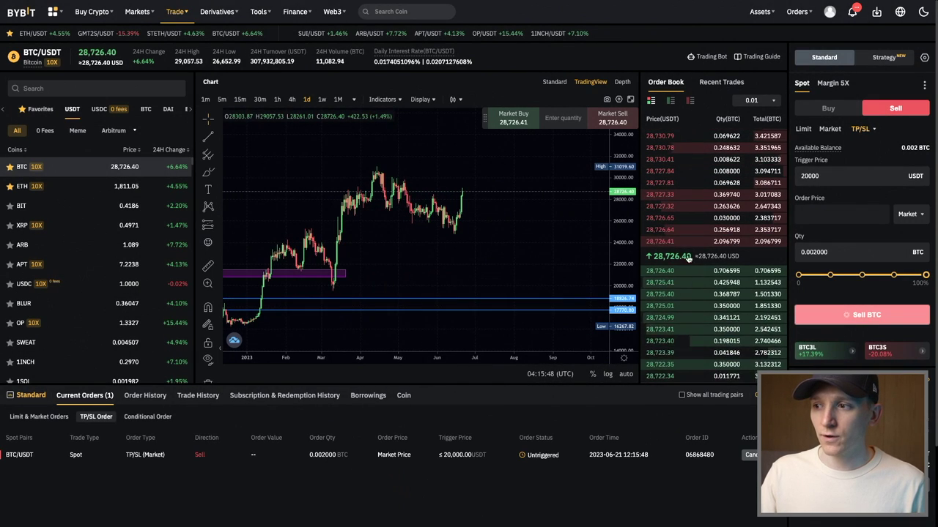